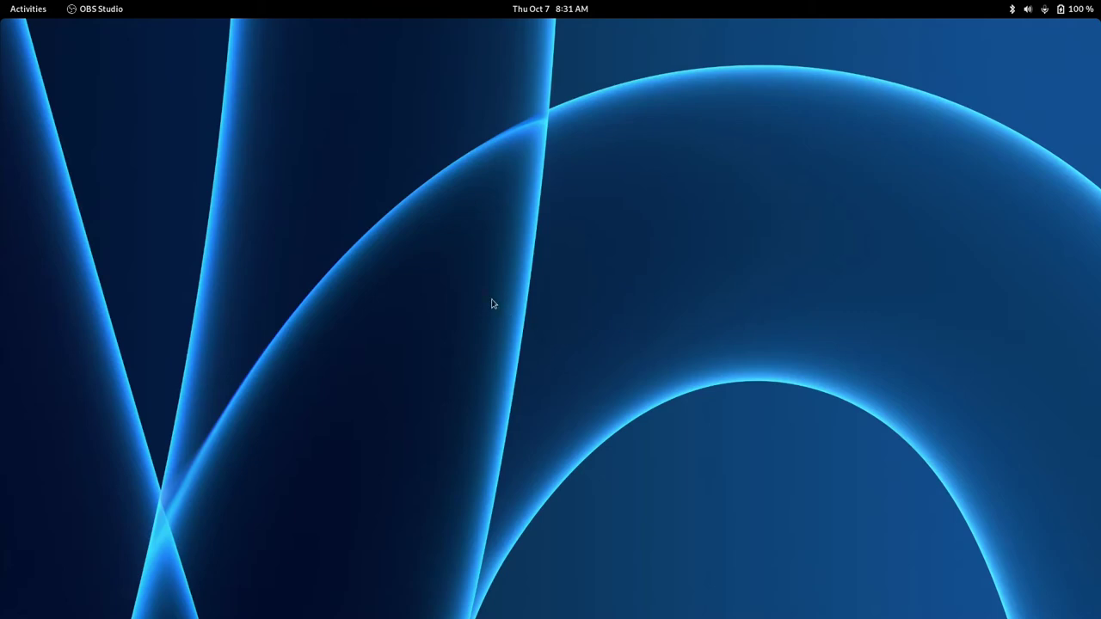
# Step: Examine the default activities overview, its workspaces and the application grid, and return to the Extensions window
pyautogui.moveTo(1, 1)
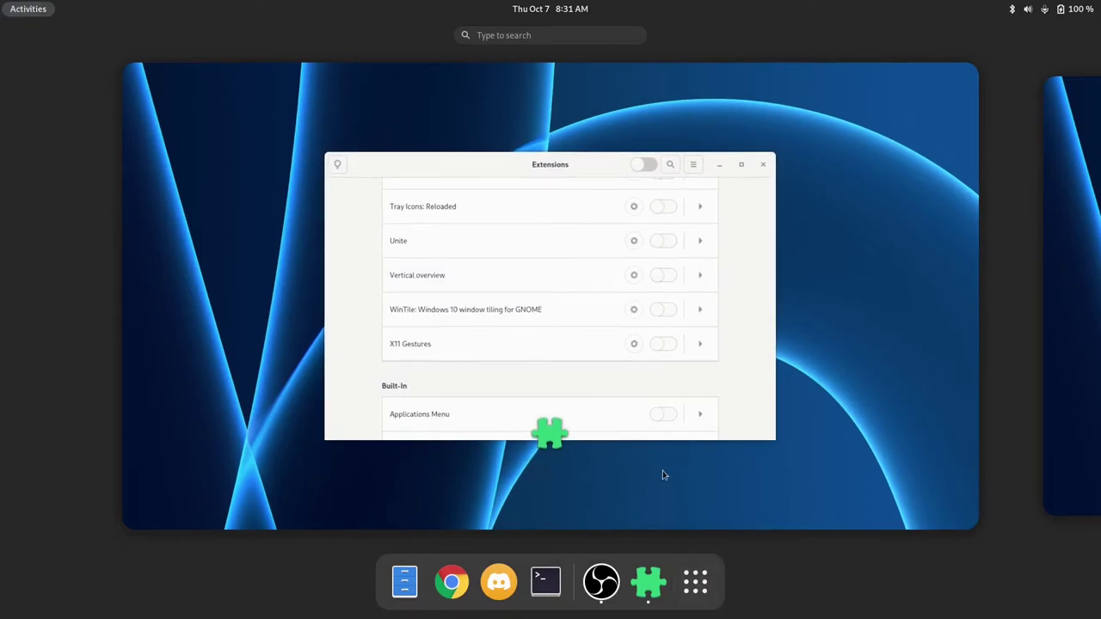
pyautogui.scroll(-1, 483, 465)
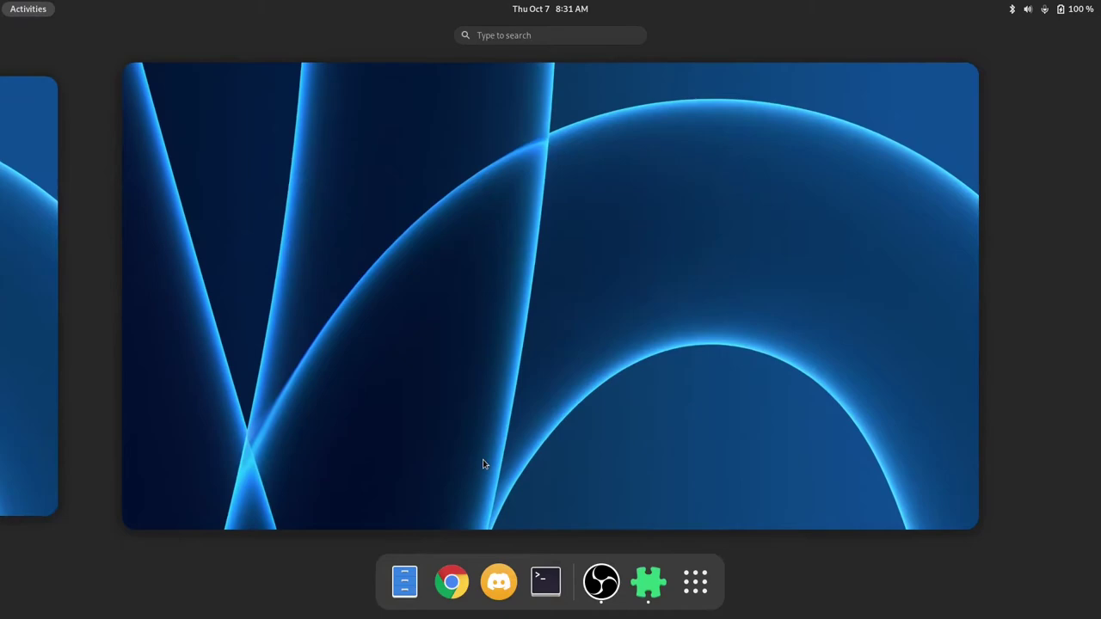
pyautogui.scroll(1, 484, 464)
pyautogui.scroll(-1, 482, 459)
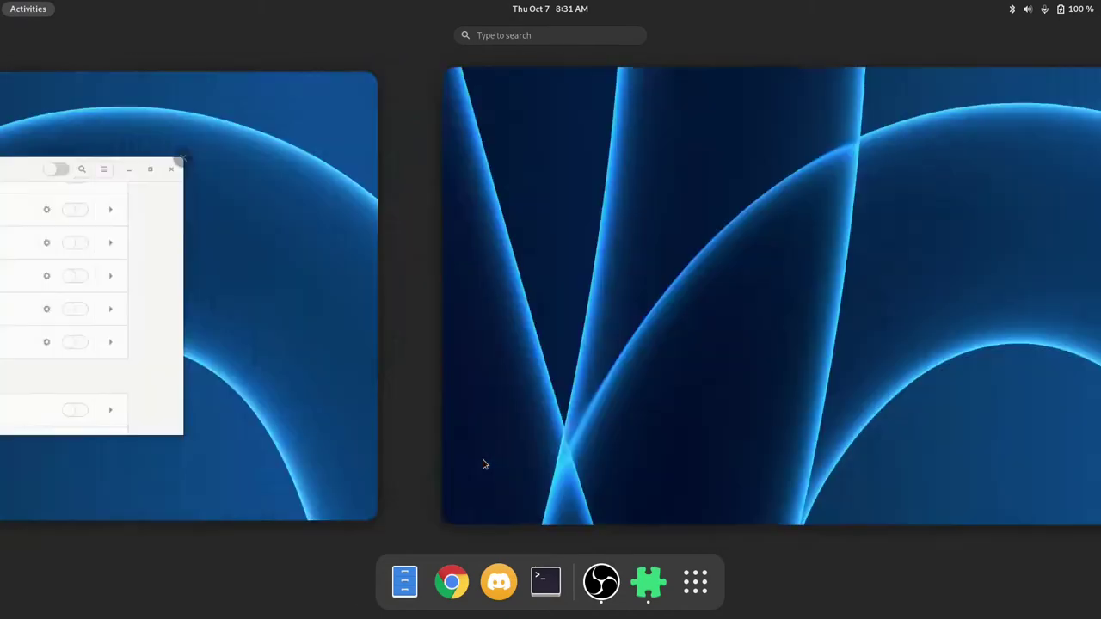
pyautogui.scroll(1, 482, 459)
pyautogui.click(694, 585)
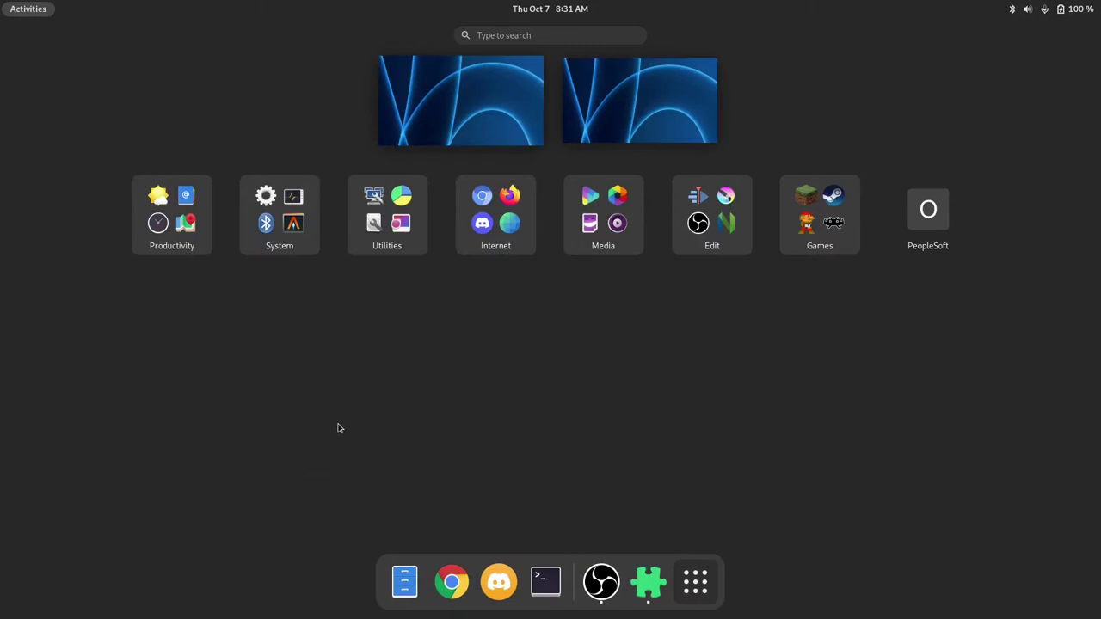
pyautogui.click(645, 100)
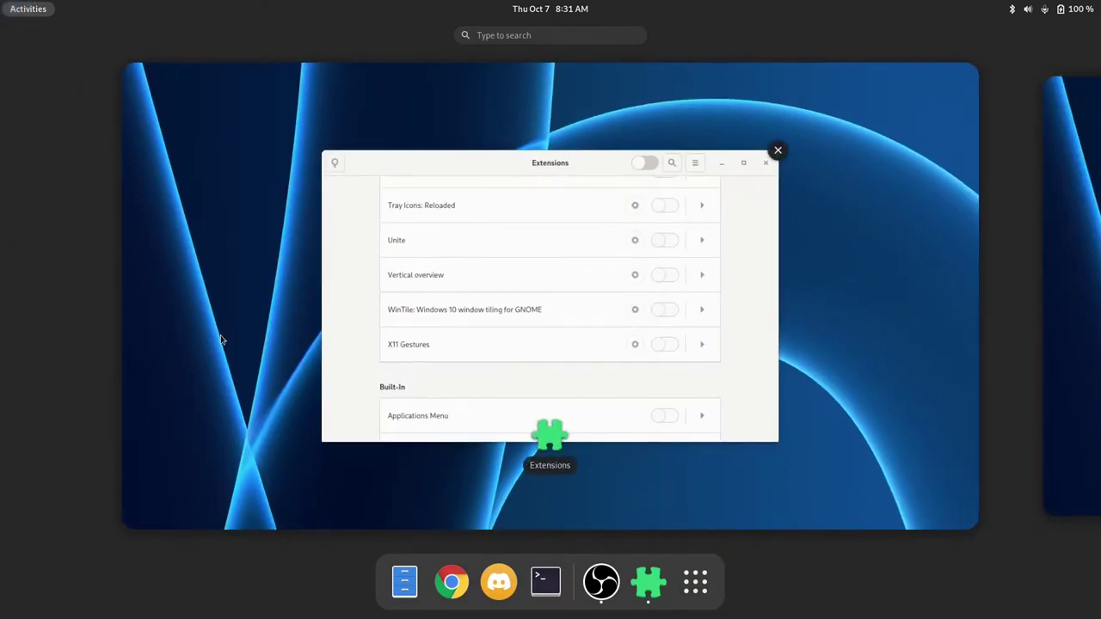
pyautogui.click(511, 364)
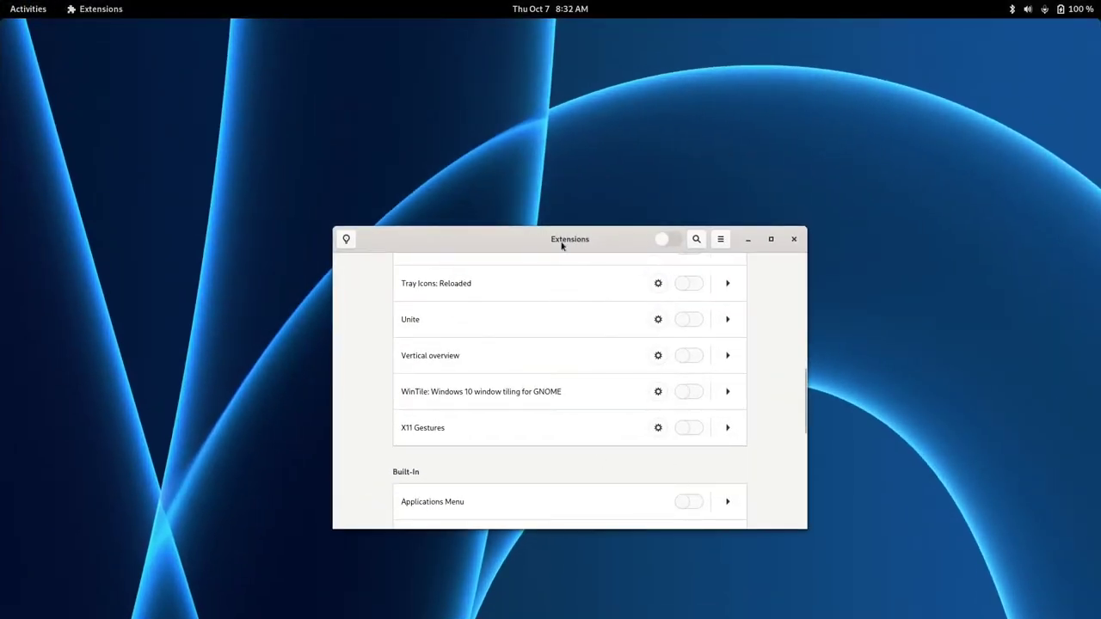
# Step: Move the Extensions window nearer the middle of the desktop and turn on extensions globally
pyautogui.moveTo(561, 245); pyautogui.dragTo(577, 118)
pyautogui.scroll(3, 368, 331)
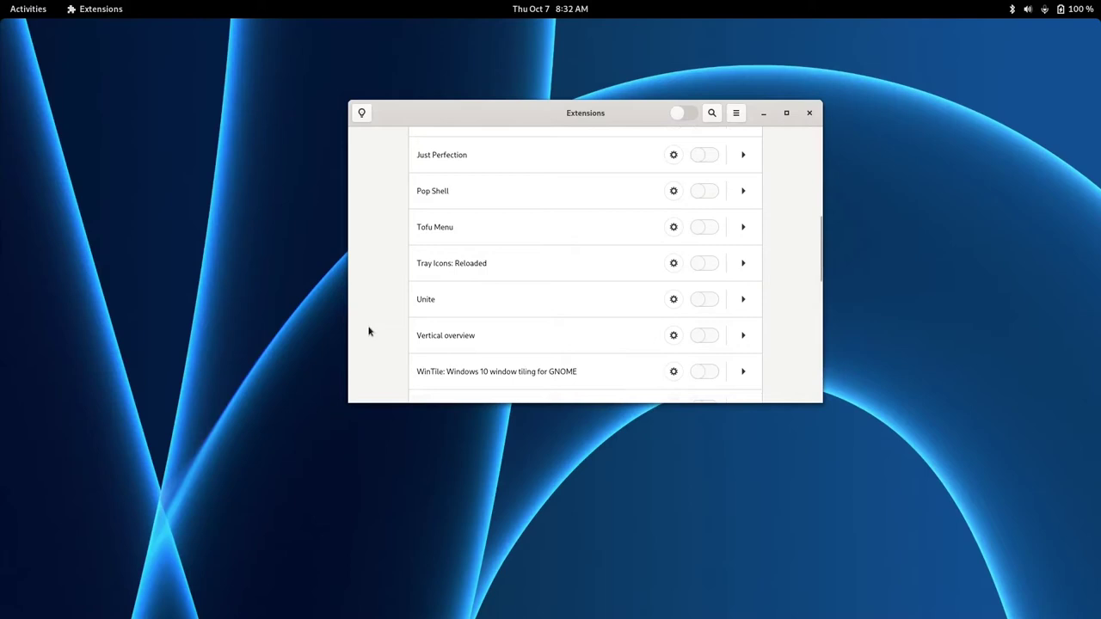
pyautogui.scroll(10, 368, 331)
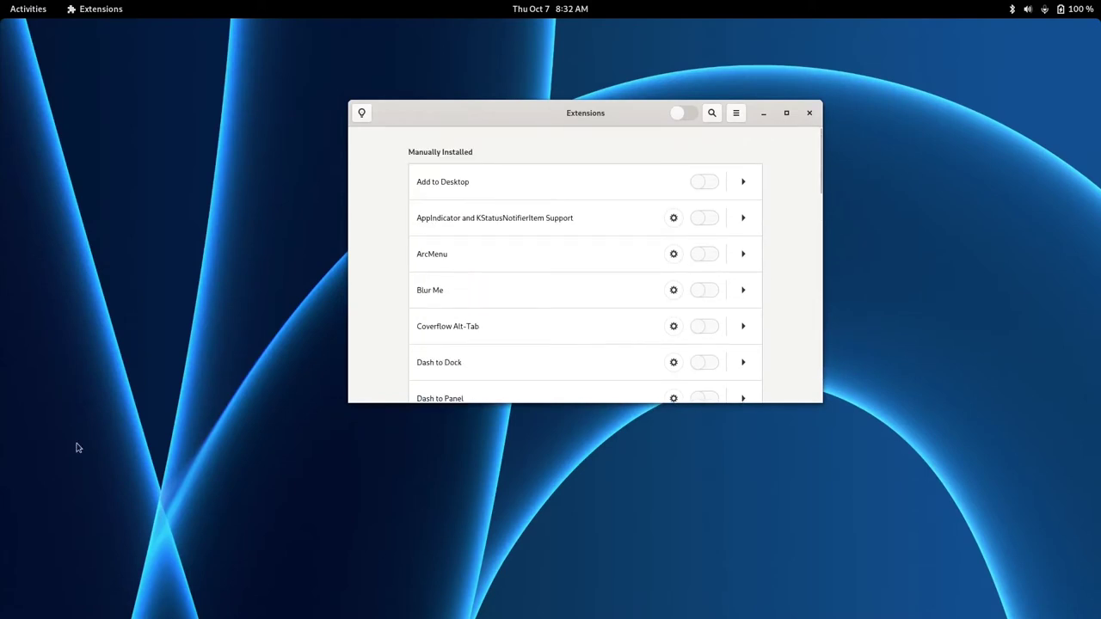
pyautogui.moveTo(643, 111); pyautogui.dragTo(560, 185)
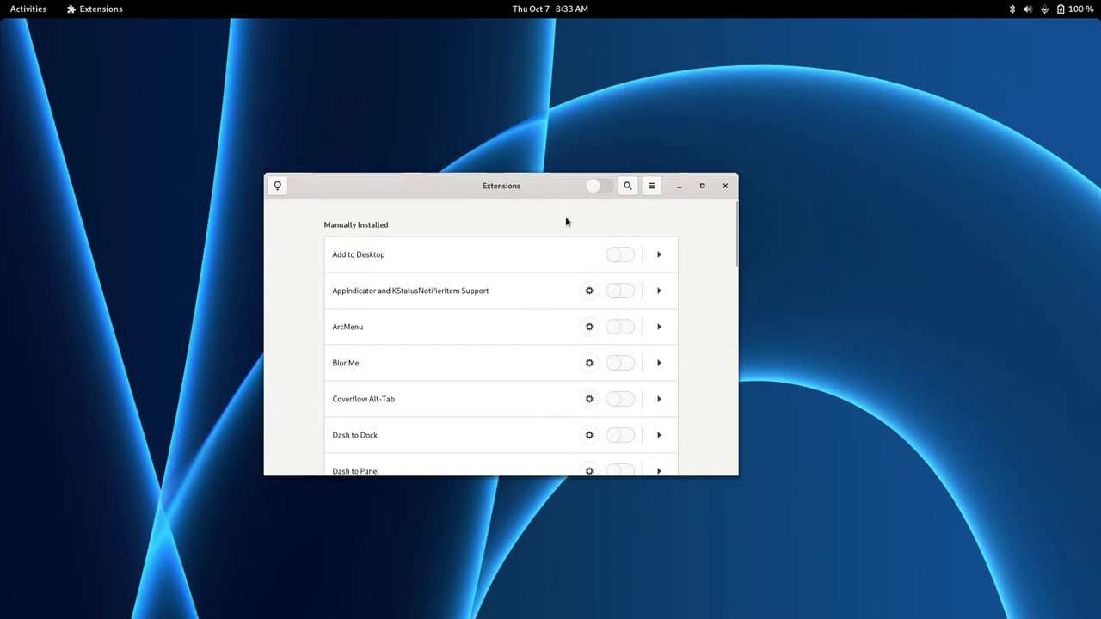
pyautogui.click(599, 186)
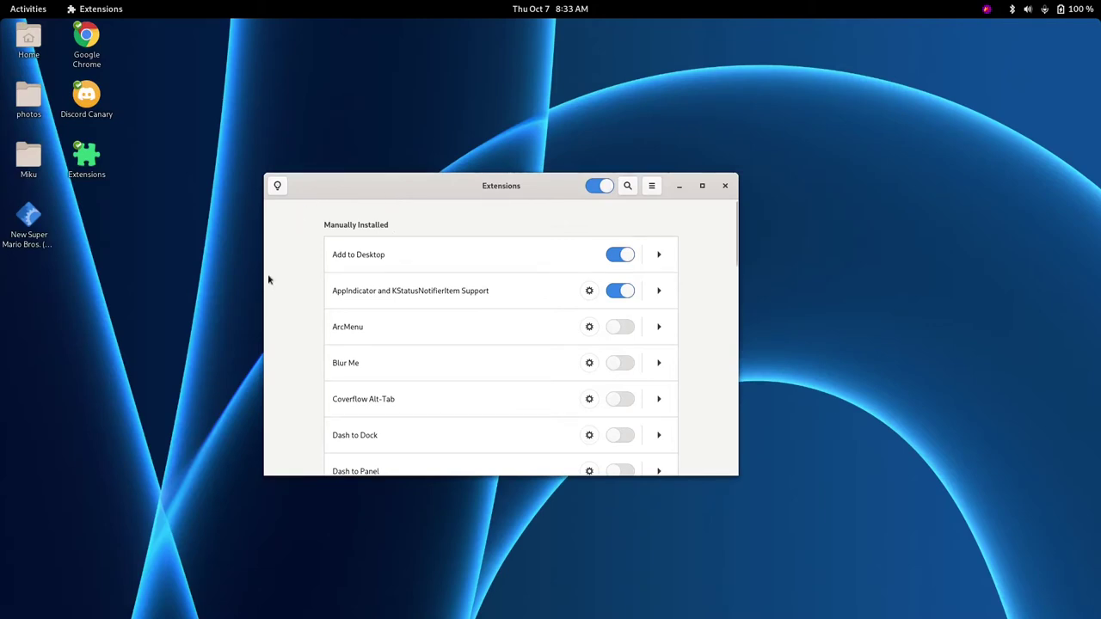
# Step: Check the preferences of the Desktop Icons NG (DING) extension and close them
pyautogui.scroll(-5, 268, 280)
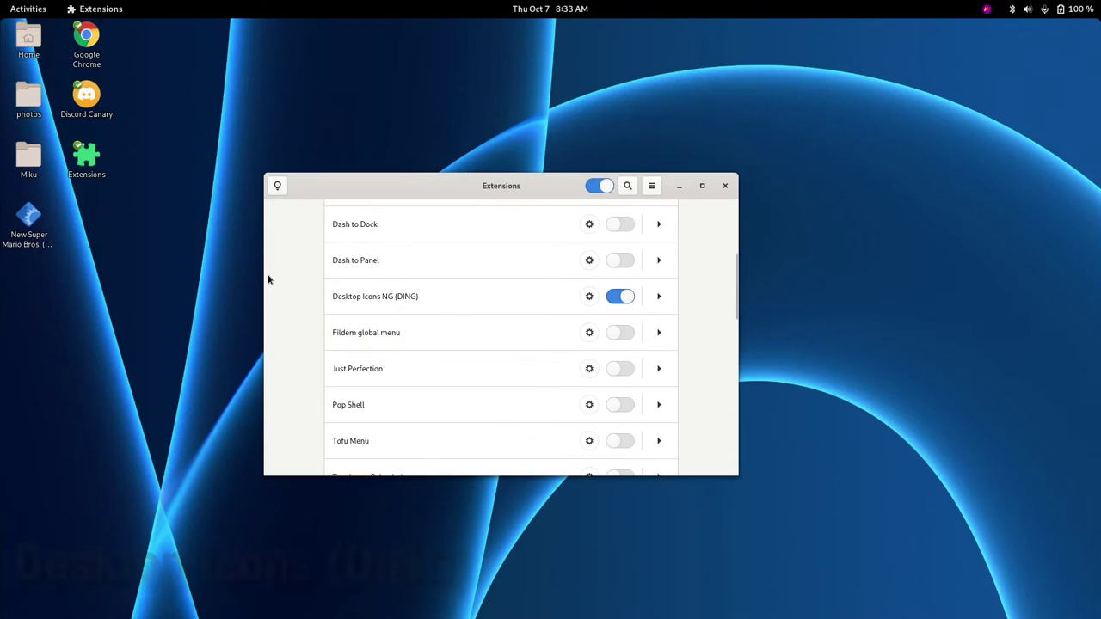
pyautogui.click(588, 296)
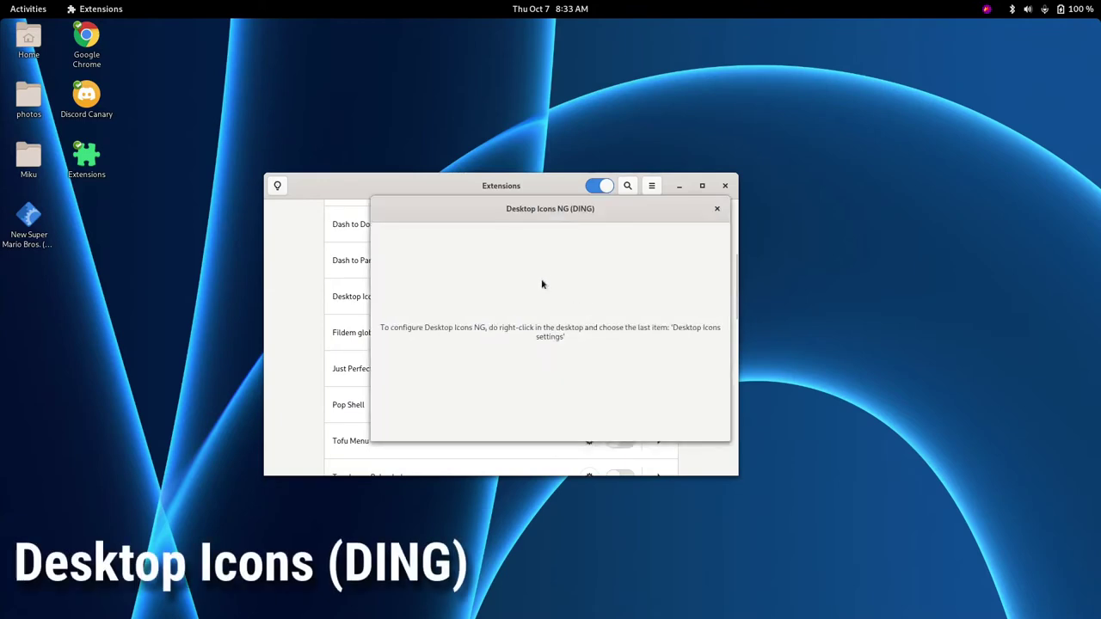
pyautogui.click(717, 210)
# Step: Open Desktop Icons Settings from the desktop and place the dialog beside the Extensions window
pyautogui.moveTo(479, 175); pyautogui.dragTo(619, 83)
pyautogui.rightClick(189, 160)
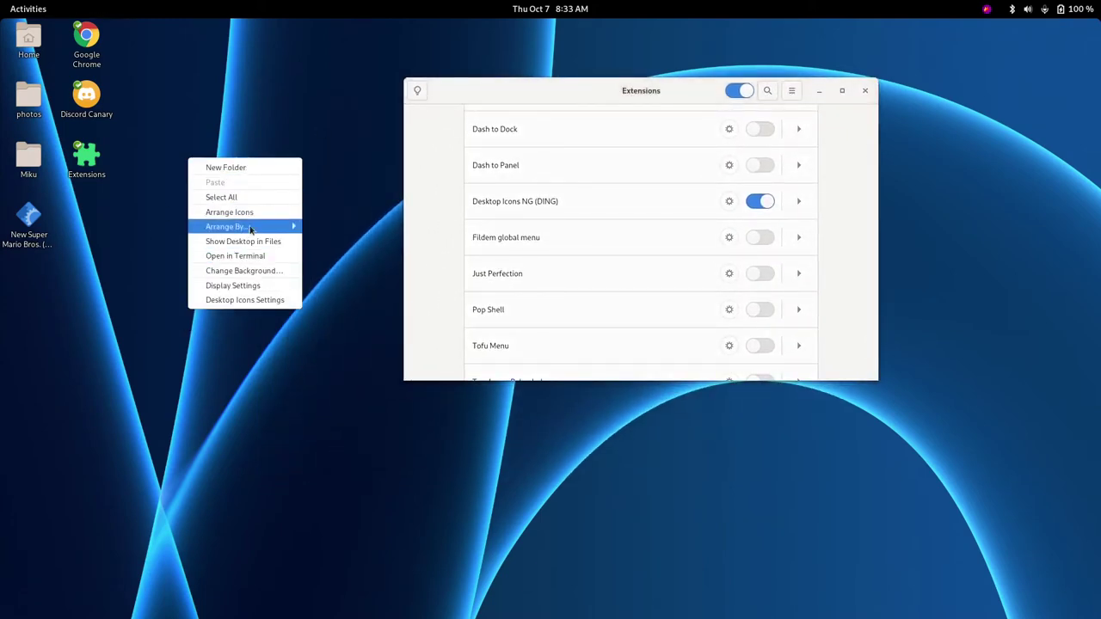
pyautogui.click(245, 300)
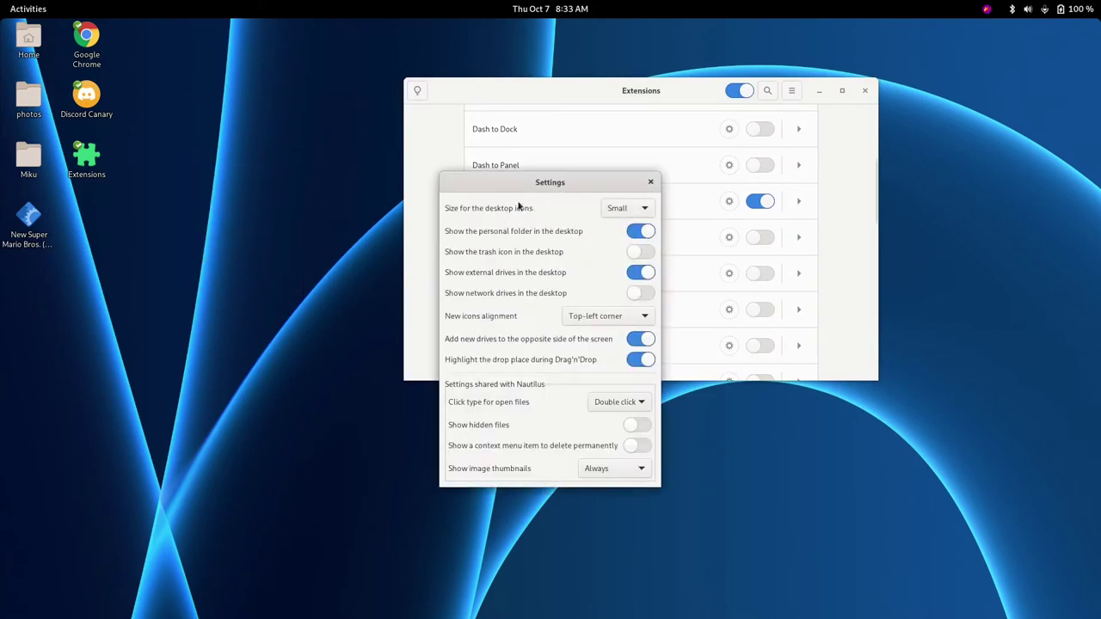
pyautogui.moveTo(533, 182); pyautogui.dragTo(294, 134)
# Step: Try the desktop icon sizes Tiny and Large, and return the size to Small
pyautogui.click(364, 161)
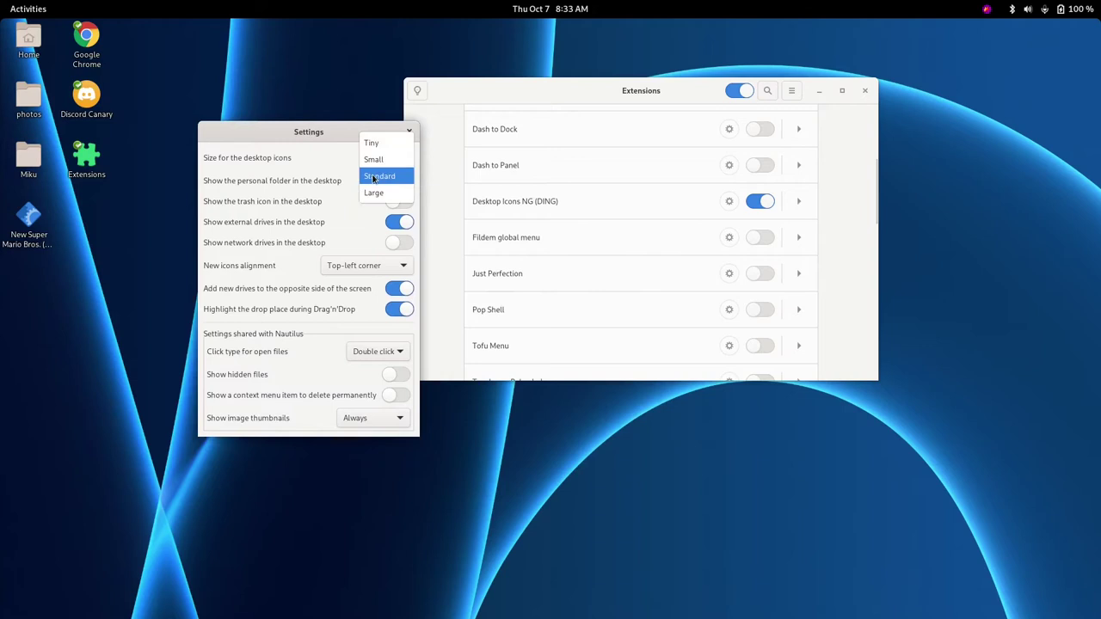
pyautogui.click(379, 144)
pyautogui.click(382, 158)
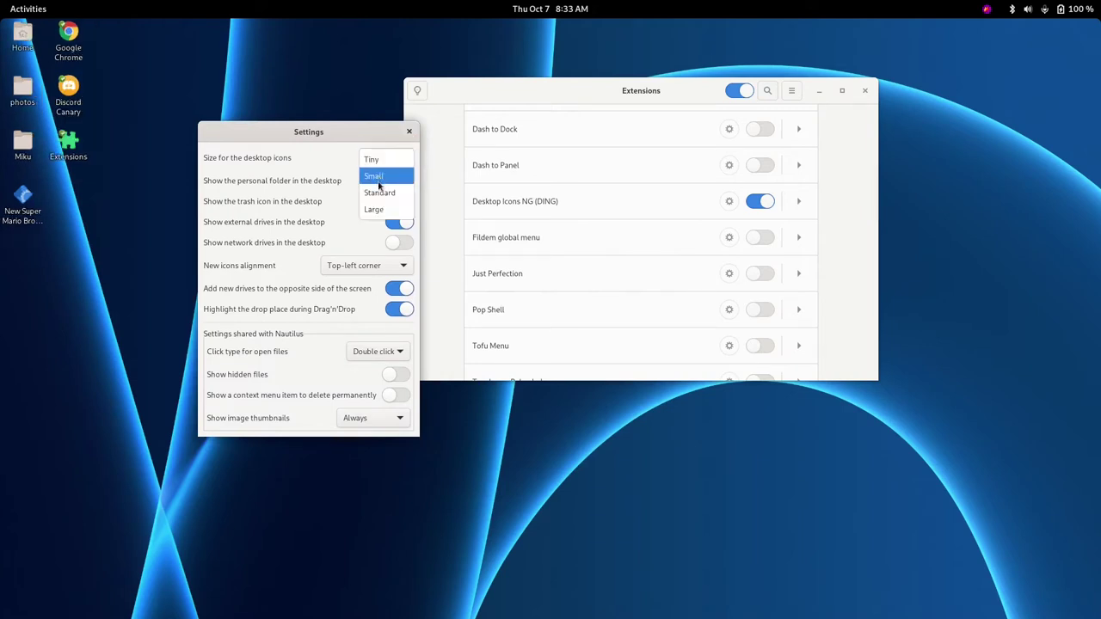
pyautogui.click(383, 211)
pyautogui.click(390, 162)
pyautogui.click(373, 128)
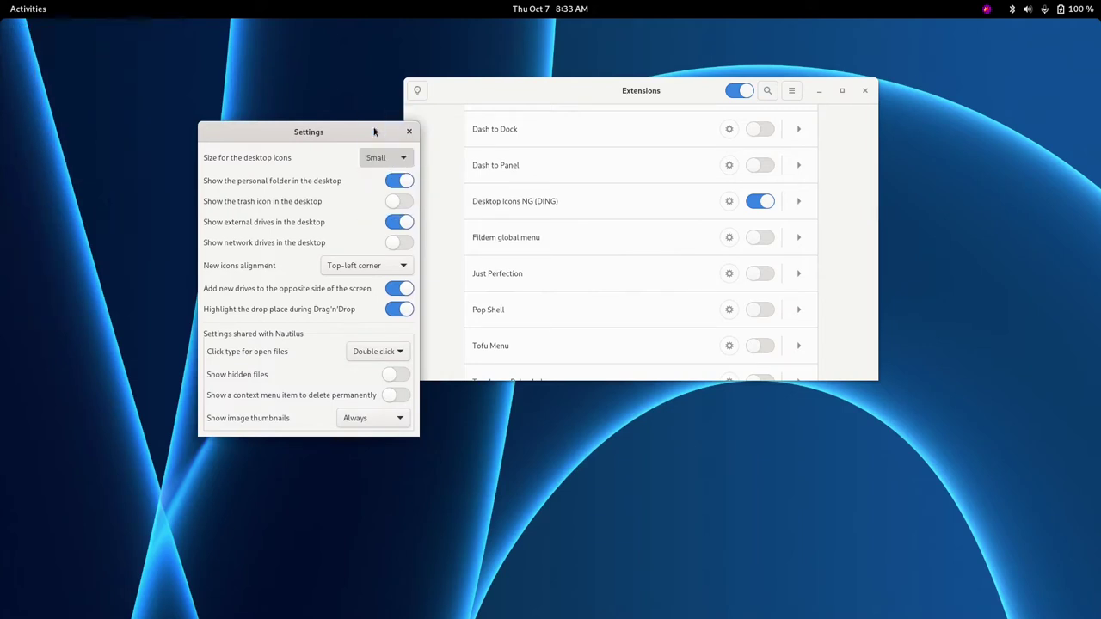
# Step: Show the trash icon on the desktop, hide it again, and close the desktop icon settings
pyautogui.click(395, 204)
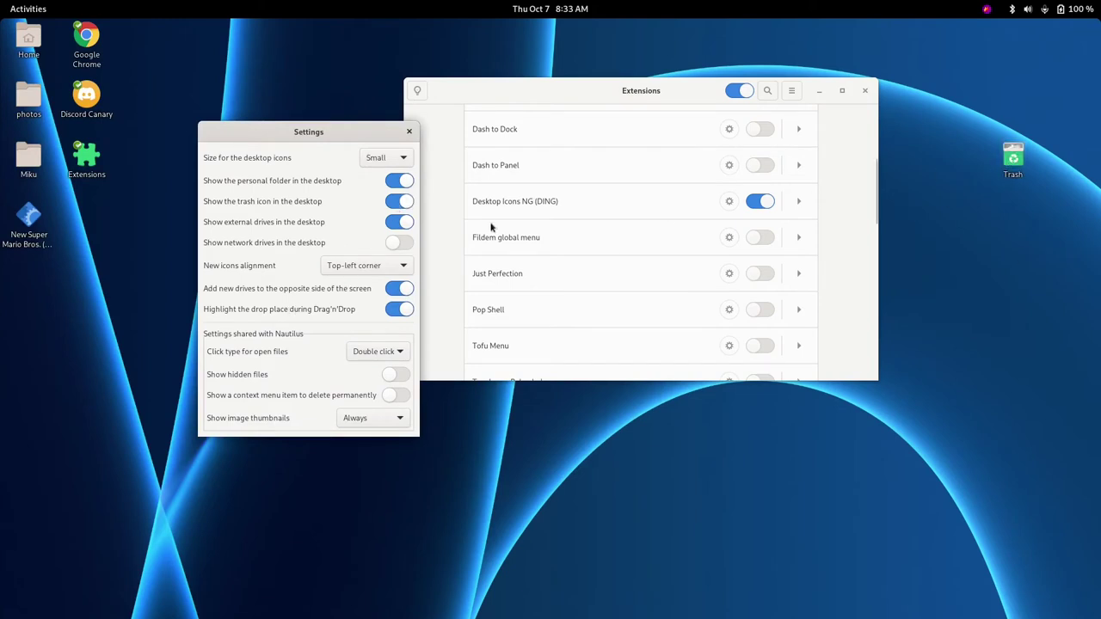
pyautogui.click(405, 202)
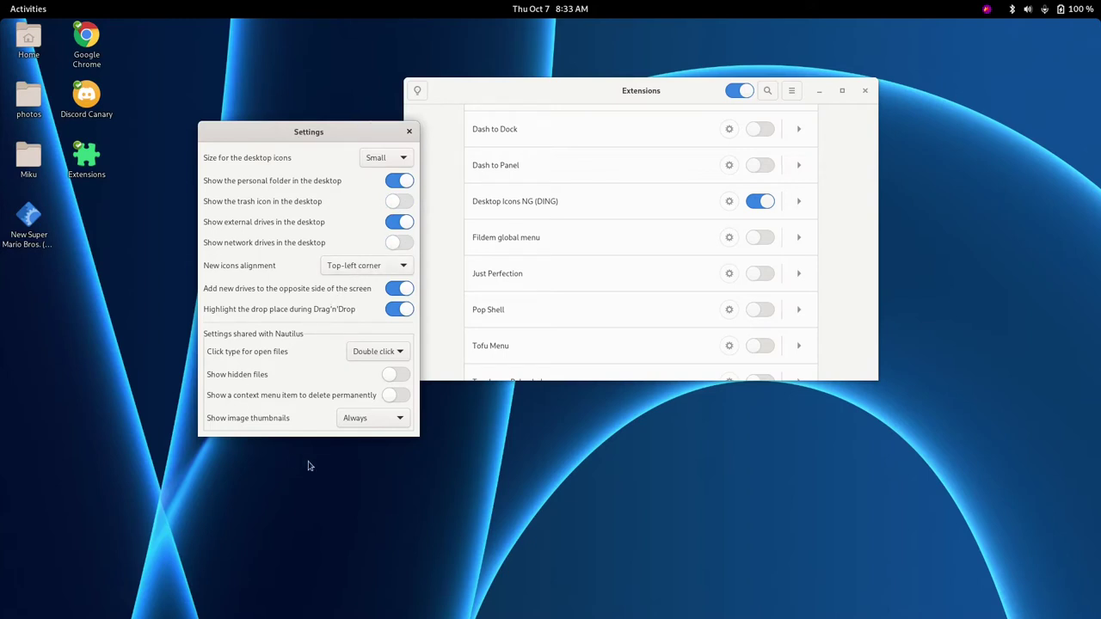
pyautogui.click(408, 133)
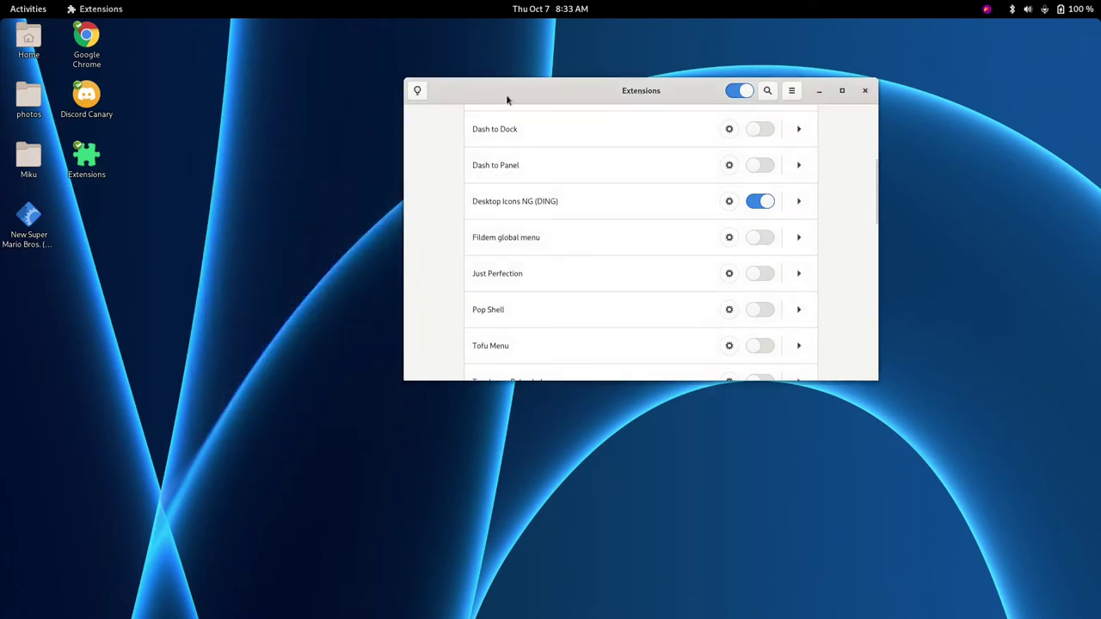
# Step: Move the Extensions window clear of the desktop icons and quit the screenshot application through its tray indicator
pyautogui.moveTo(506, 93); pyautogui.dragTo(306, 152)
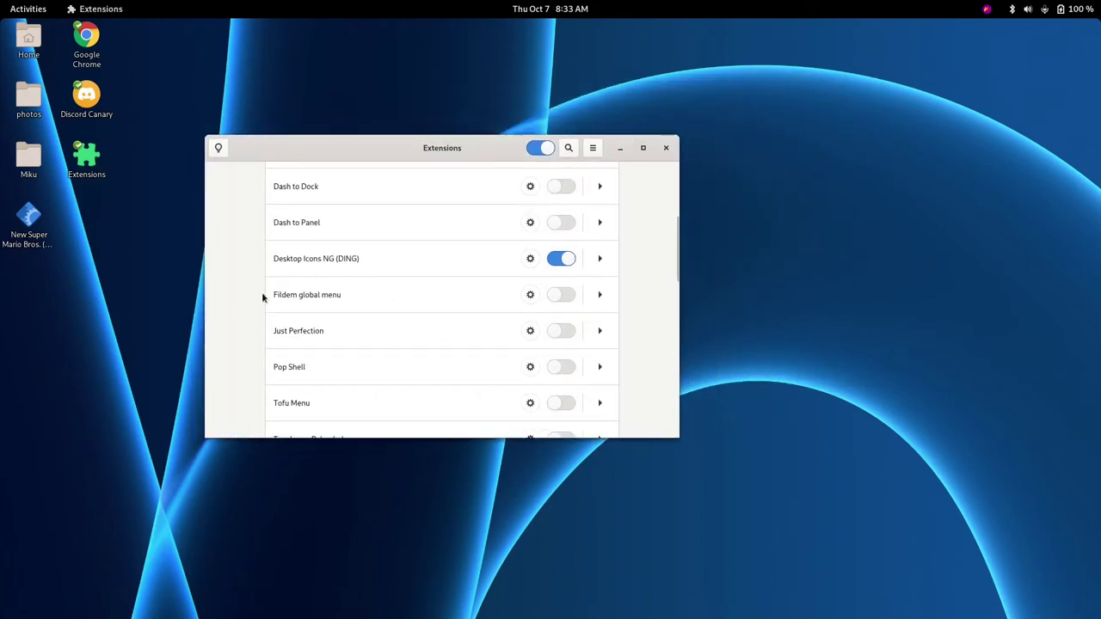
pyautogui.scroll(5, 246, 276)
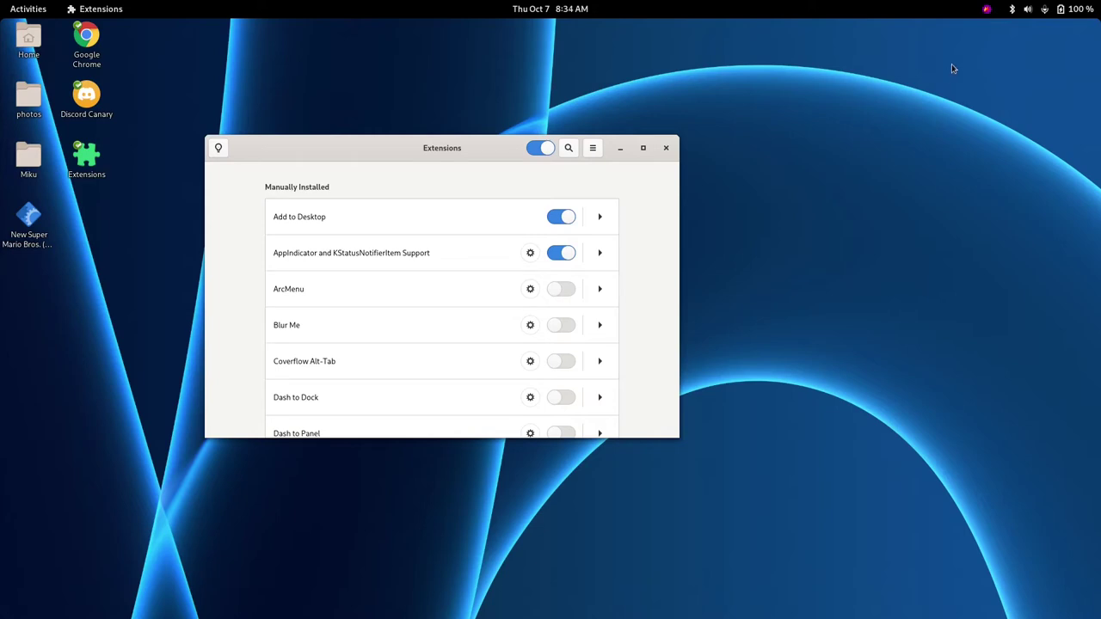
pyautogui.click(981, 10)
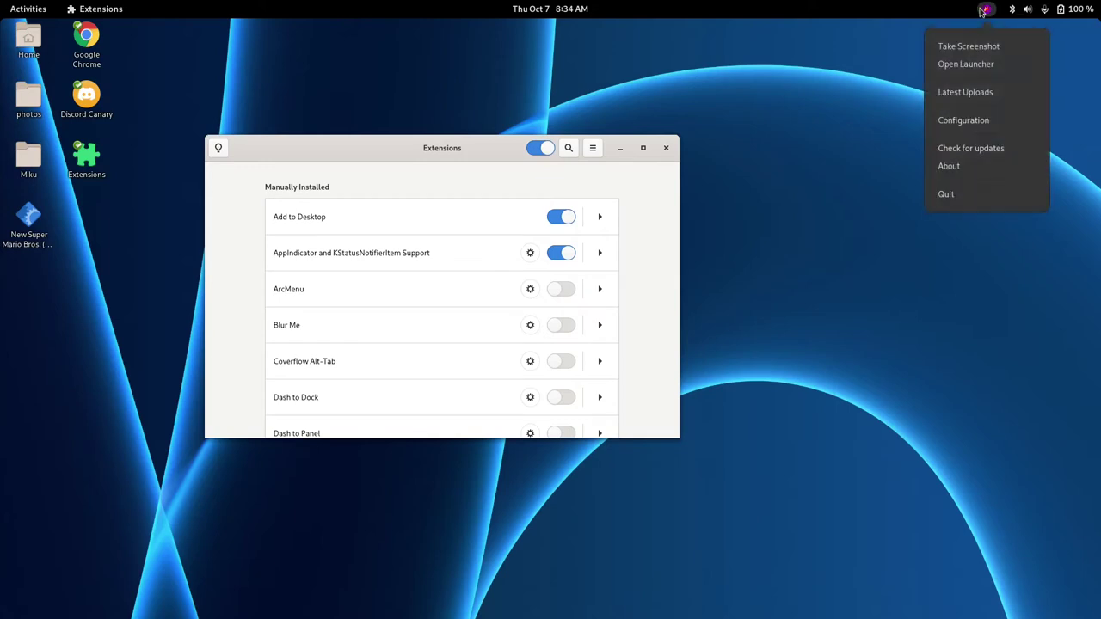
pyautogui.click(956, 194)
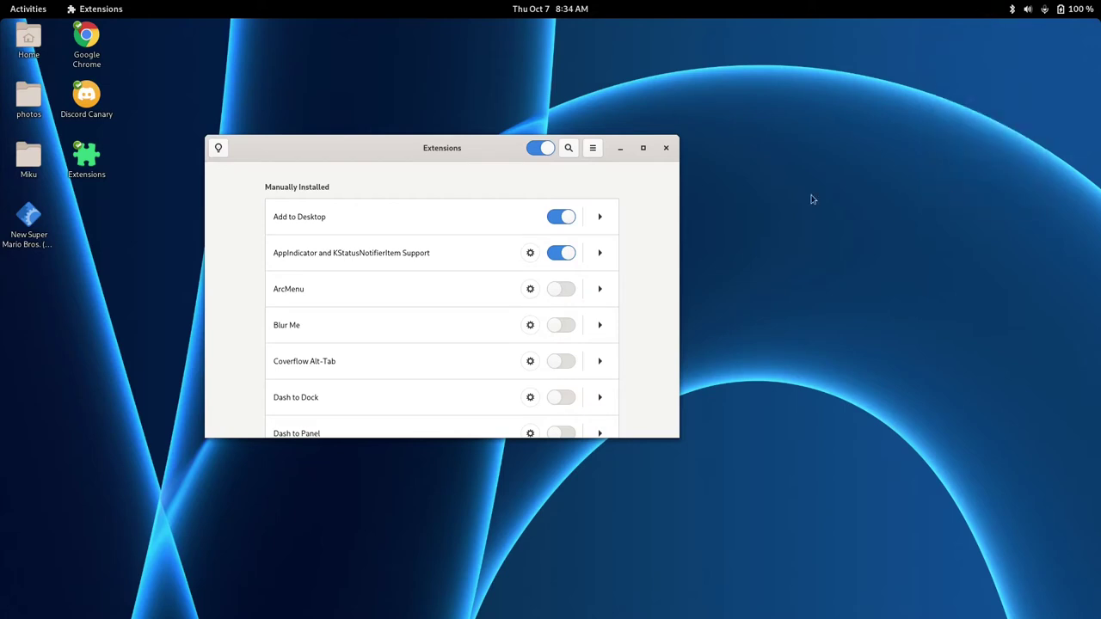
# Step: Find the Vertical overview extension, examine the vertical activities overview and its application grid, and return to the Extensions window
pyautogui.moveTo(484, 145); pyautogui.dragTo(513, 132)
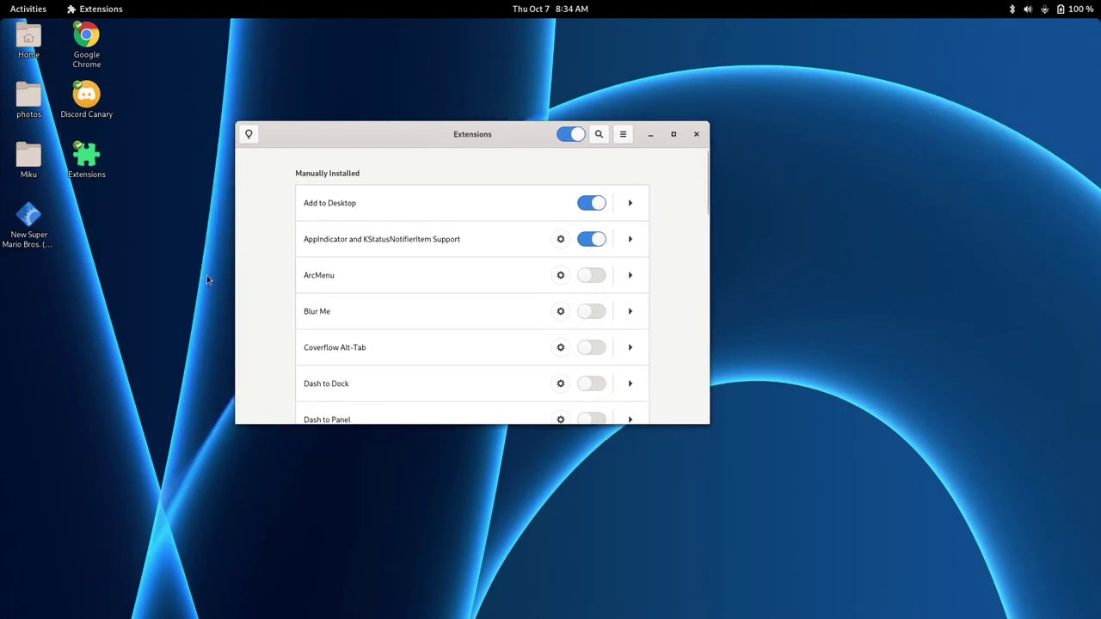
pyautogui.scroll(-3, 247, 239)
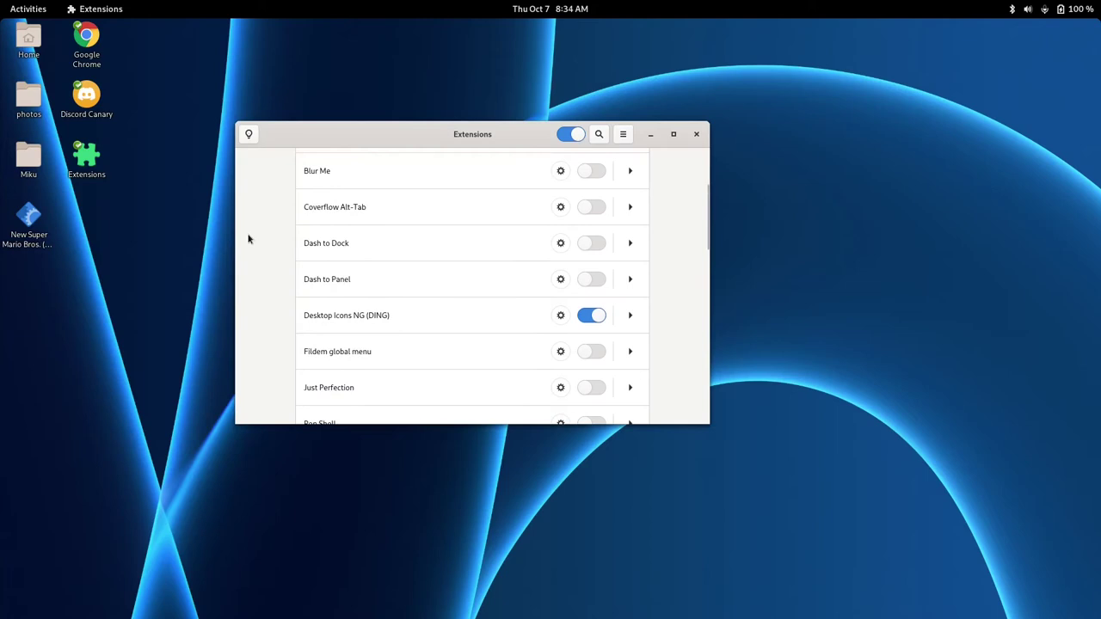
pyautogui.scroll(-6, 247, 239)
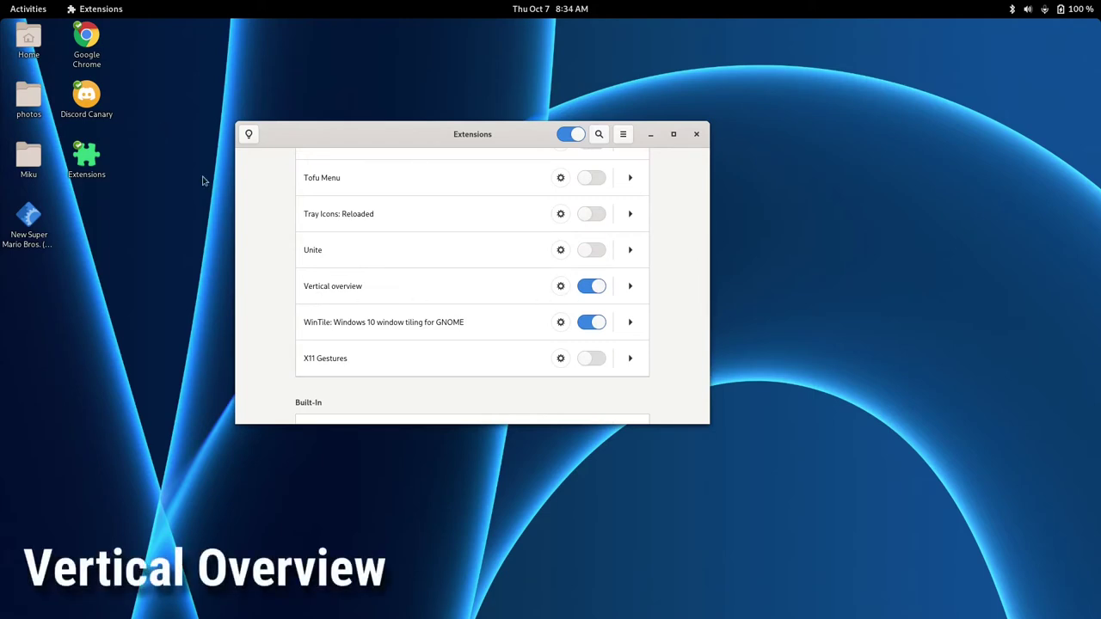
pyautogui.moveTo(2, 2)
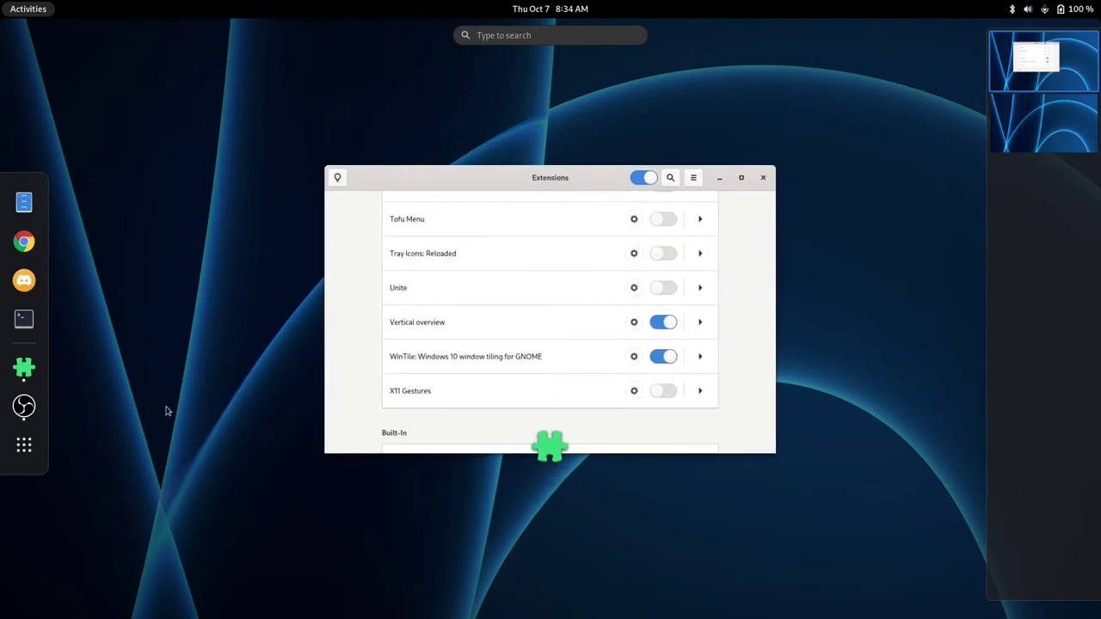
pyautogui.click(24, 444)
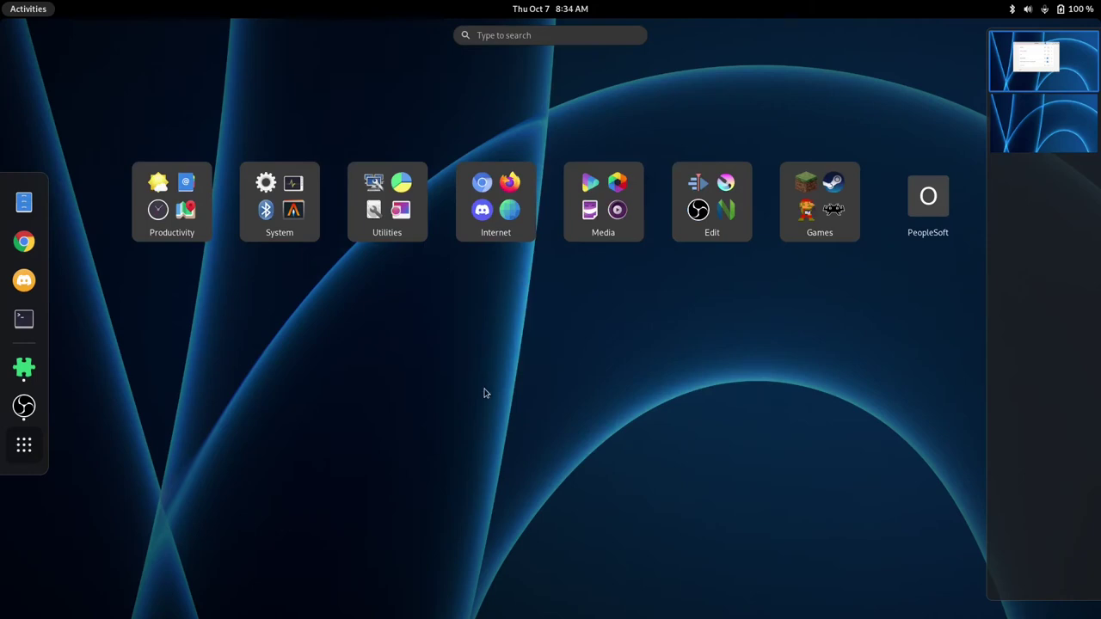
pyautogui.click(24, 445)
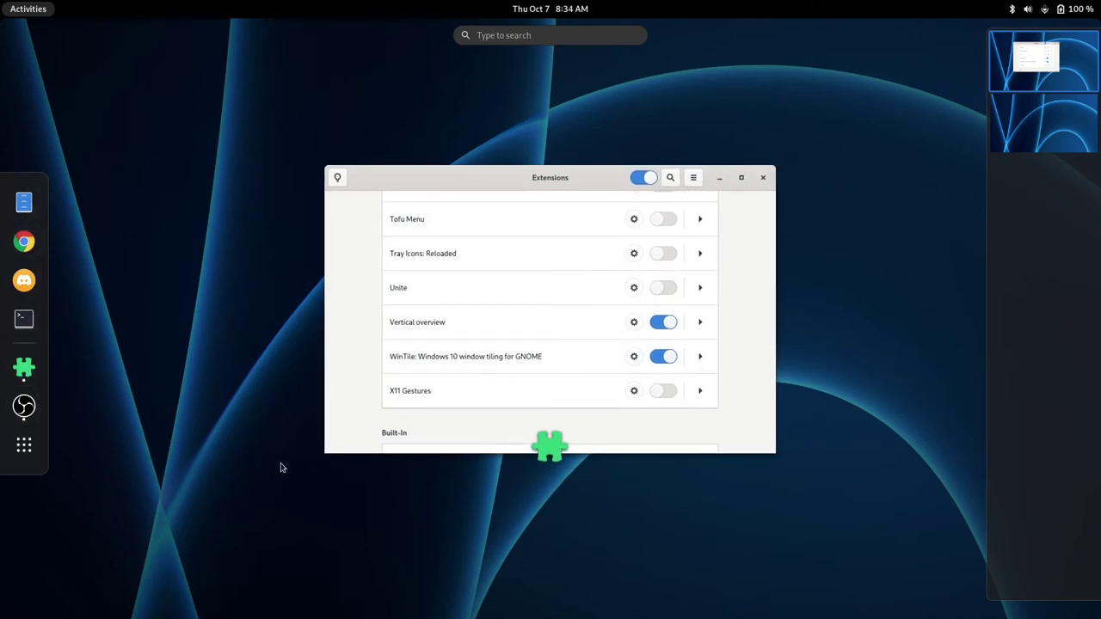
pyautogui.click(410, 359)
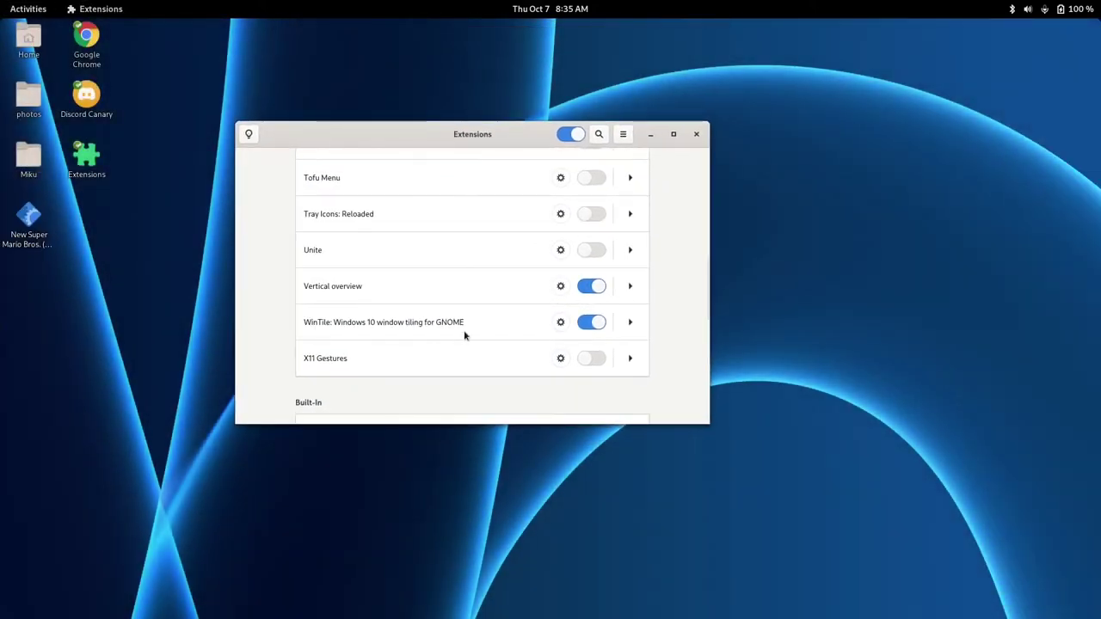
# Step: Open the Vertical overview extension's settings and compare them with the activities overview
pyautogui.click(559, 286)
pyautogui.moveTo(489, 182); pyautogui.dragTo(369, 79)
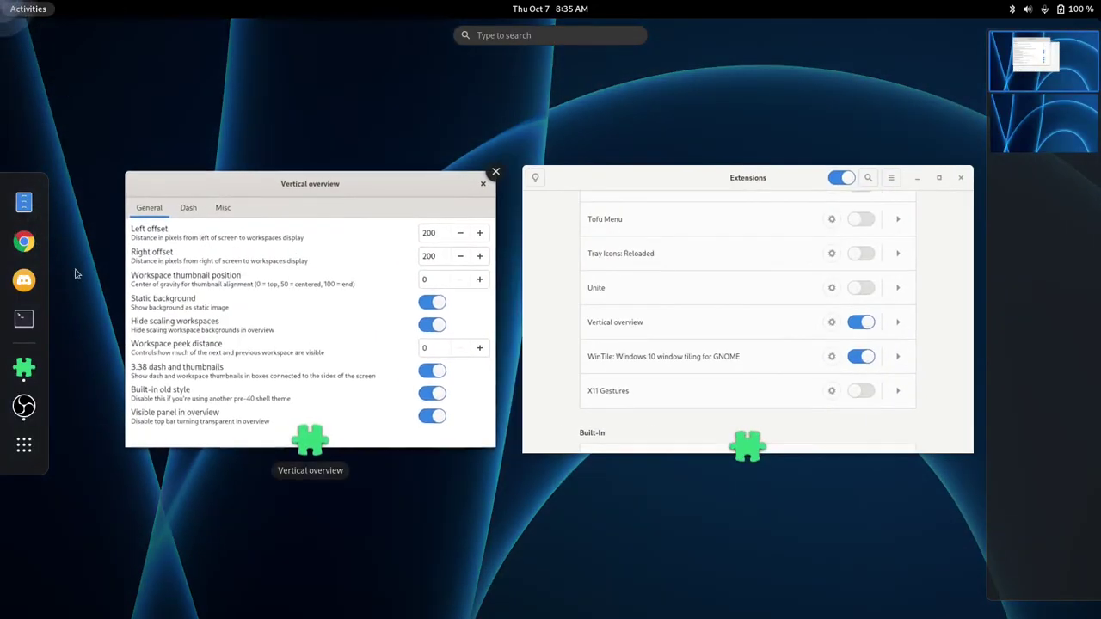
pyautogui.click(273, 381)
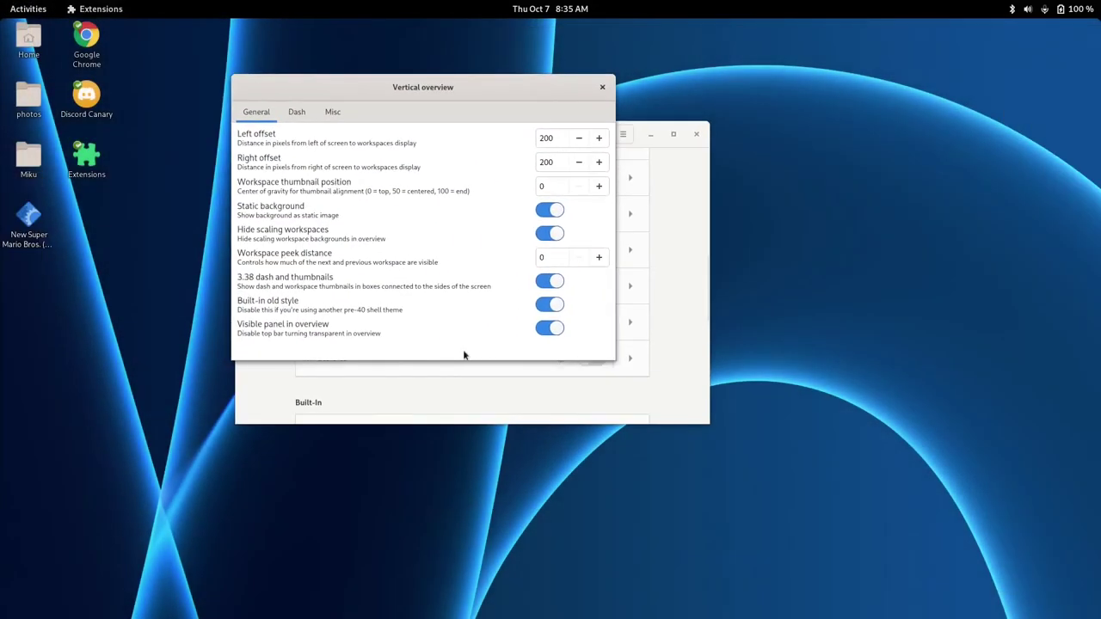
# Step: Disable Built-in old style for Vertical overview, check the activities overview, and enable the option again
pyautogui.click(544, 304)
pyautogui.moveTo(1, 0)
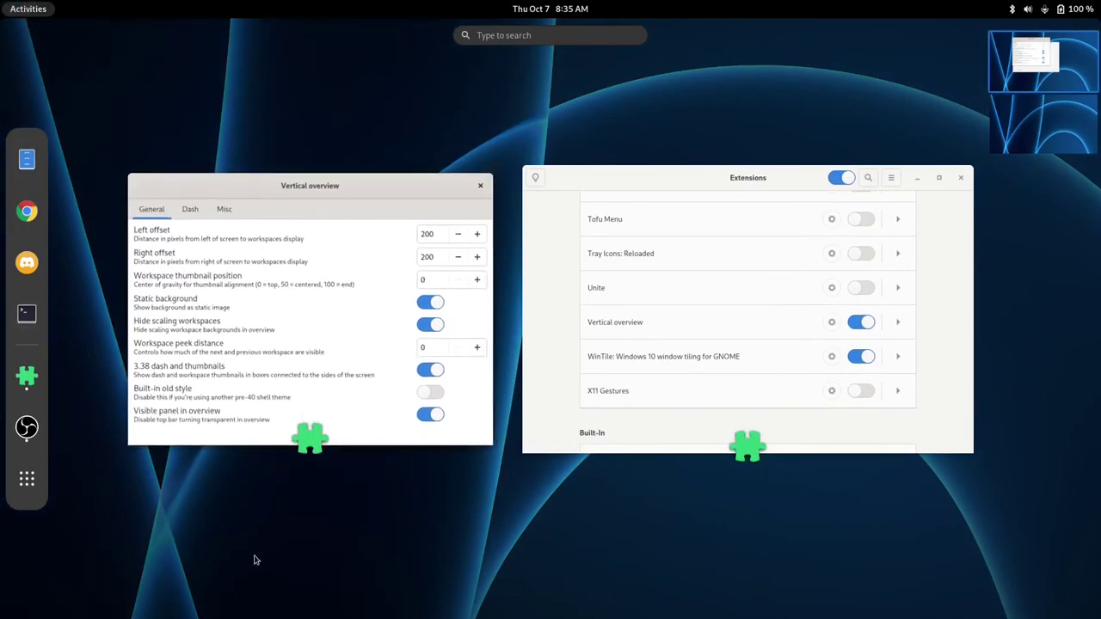
pyautogui.click(384, 389)
pyautogui.click(551, 304)
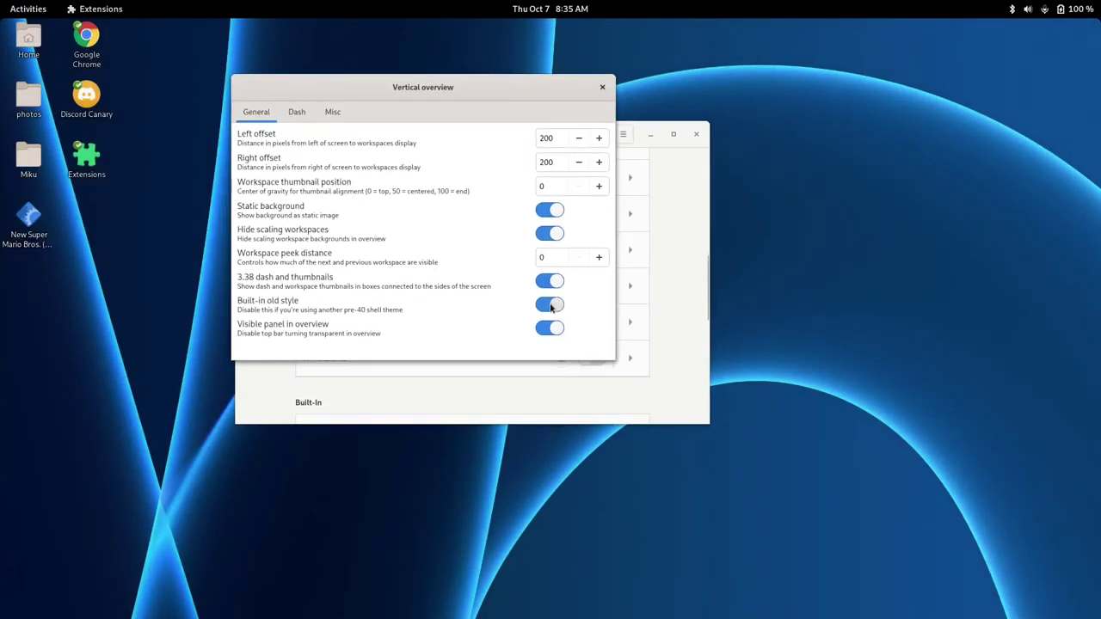
# Step: Disable Static background for Vertical overview, check the activities overview, and enable the option again
pyautogui.click(550, 210)
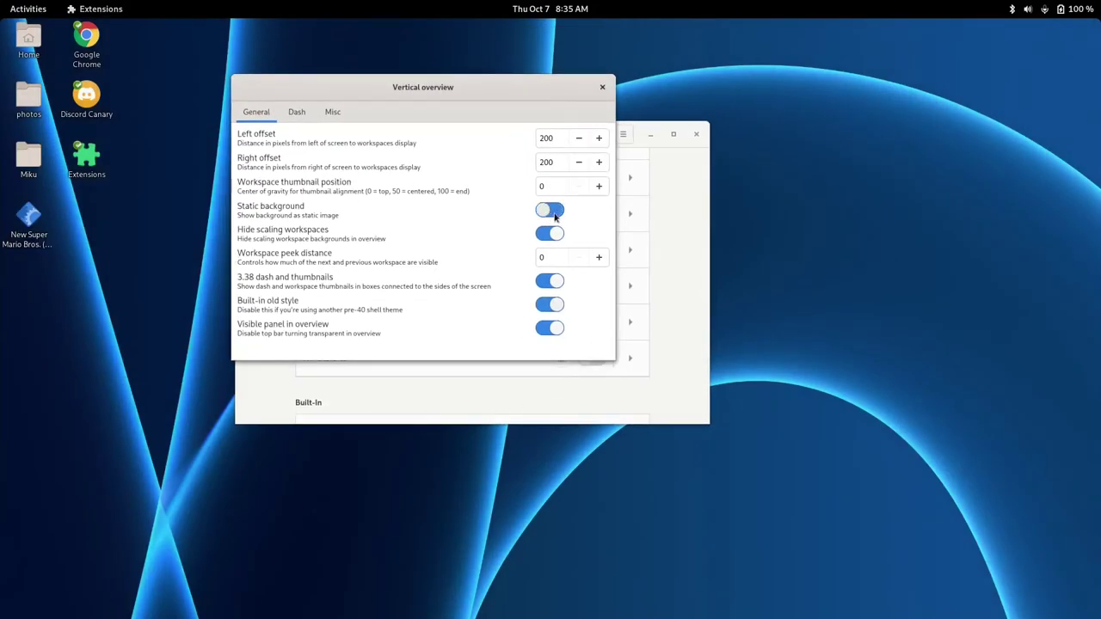
pyautogui.moveTo(2, 4)
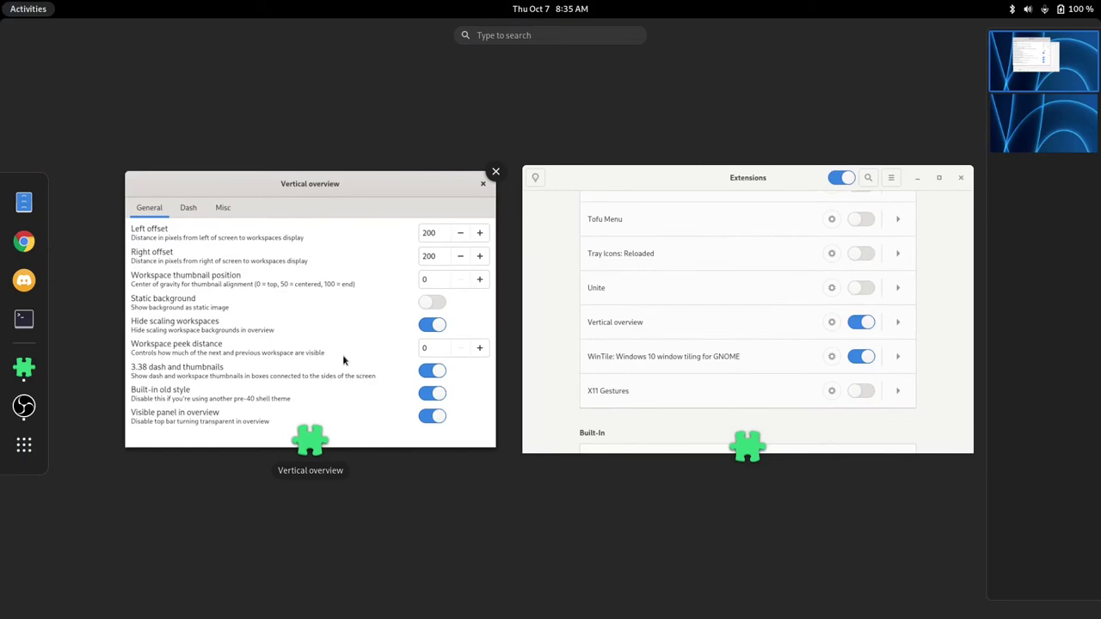
pyautogui.click(344, 358)
pyautogui.click(550, 209)
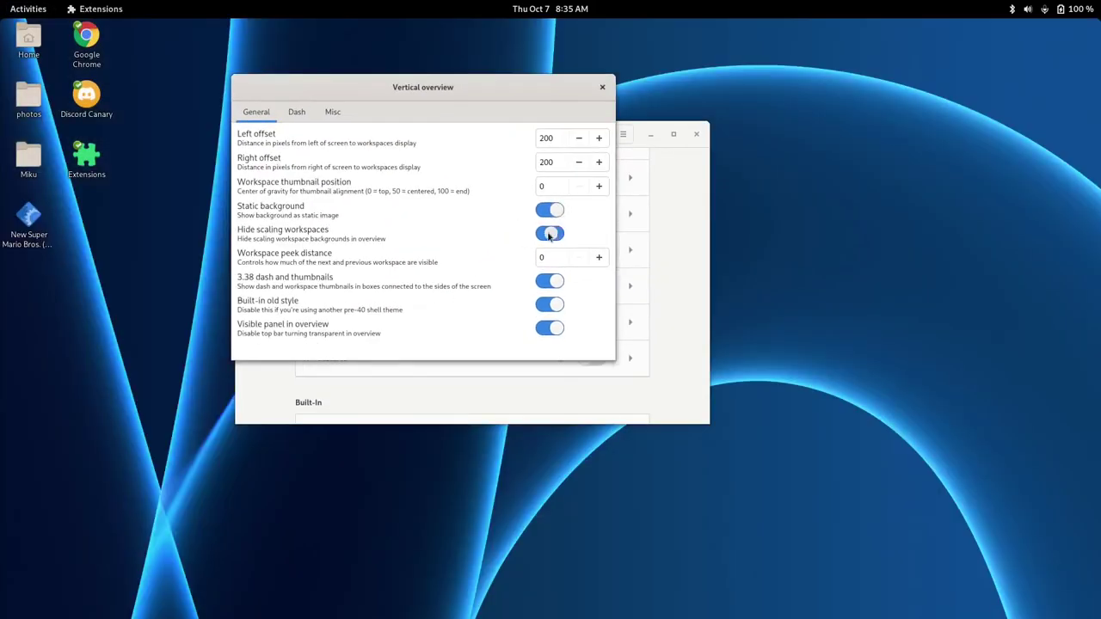
# Step: Disable Hide scaling workspaces, switch between both workspaces in the activities overview to compare, and enable the option again
pyautogui.click(550, 233)
pyautogui.moveTo(1, 3)
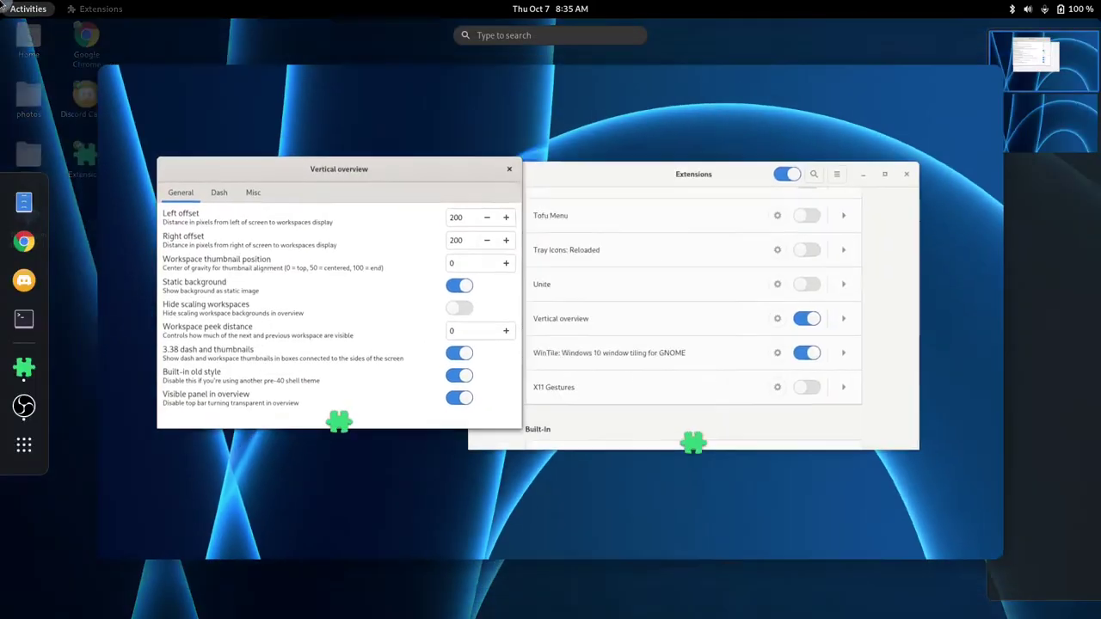
pyautogui.click(1040, 129)
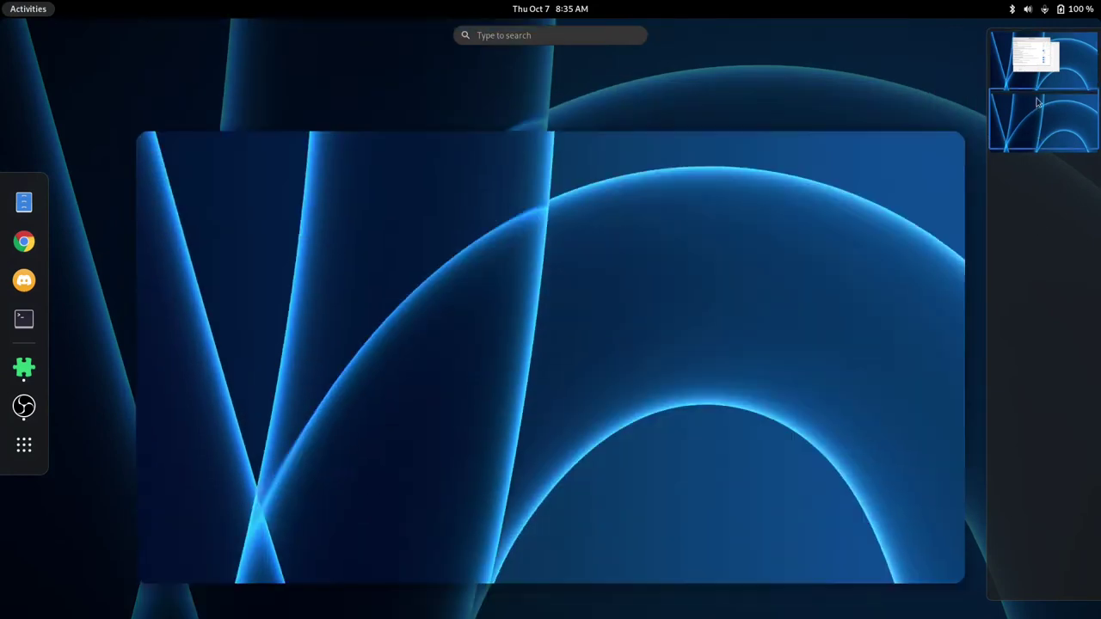
pyautogui.click(1045, 78)
pyautogui.click(336, 284)
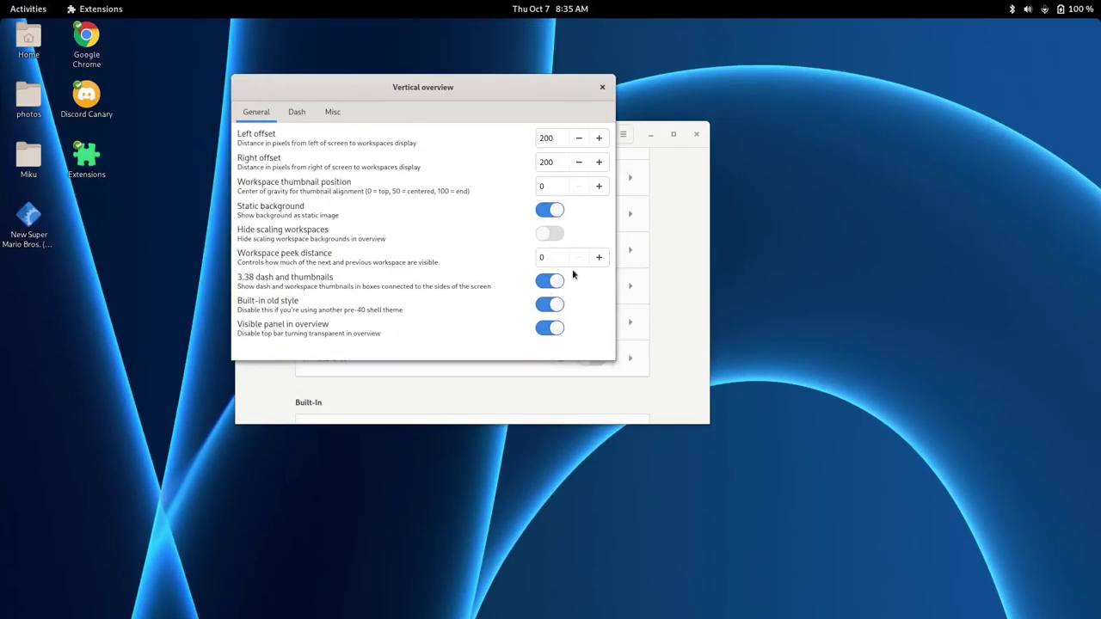
pyautogui.click(543, 236)
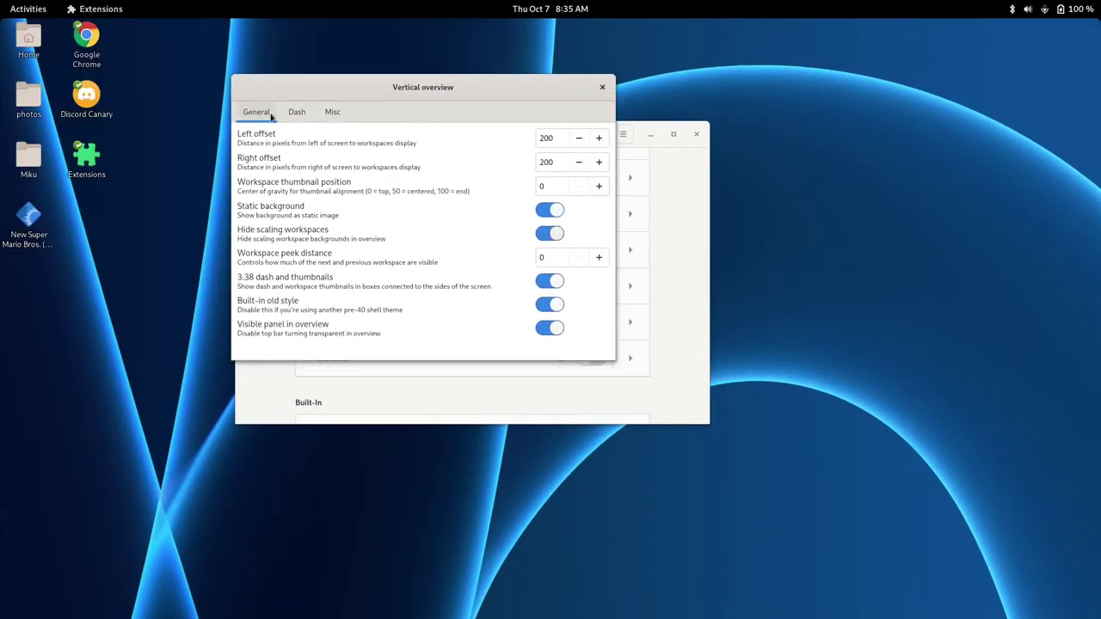
# Step: Review the Dash and Misc settings of Vertical overview and close its settings window
pyautogui.click(297, 111)
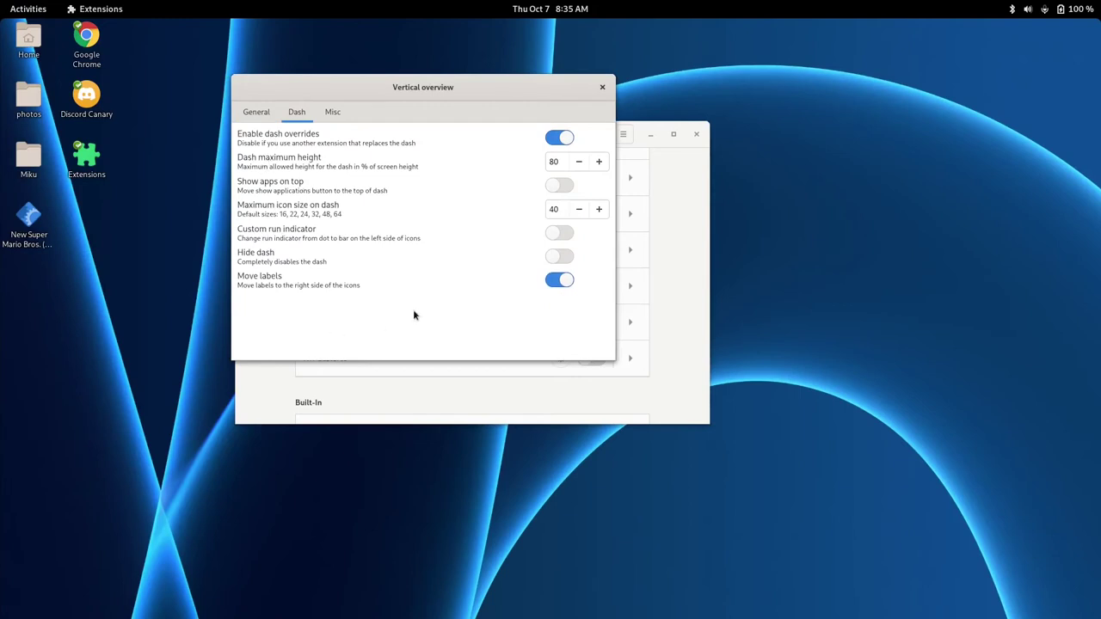
pyautogui.click(329, 112)
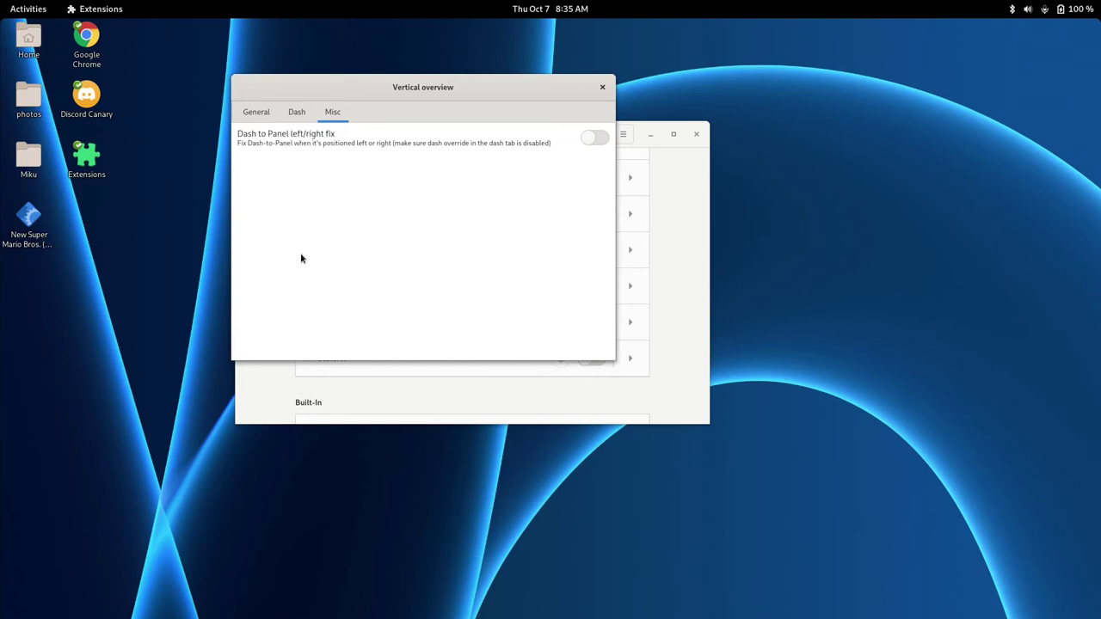
pyautogui.click(602, 88)
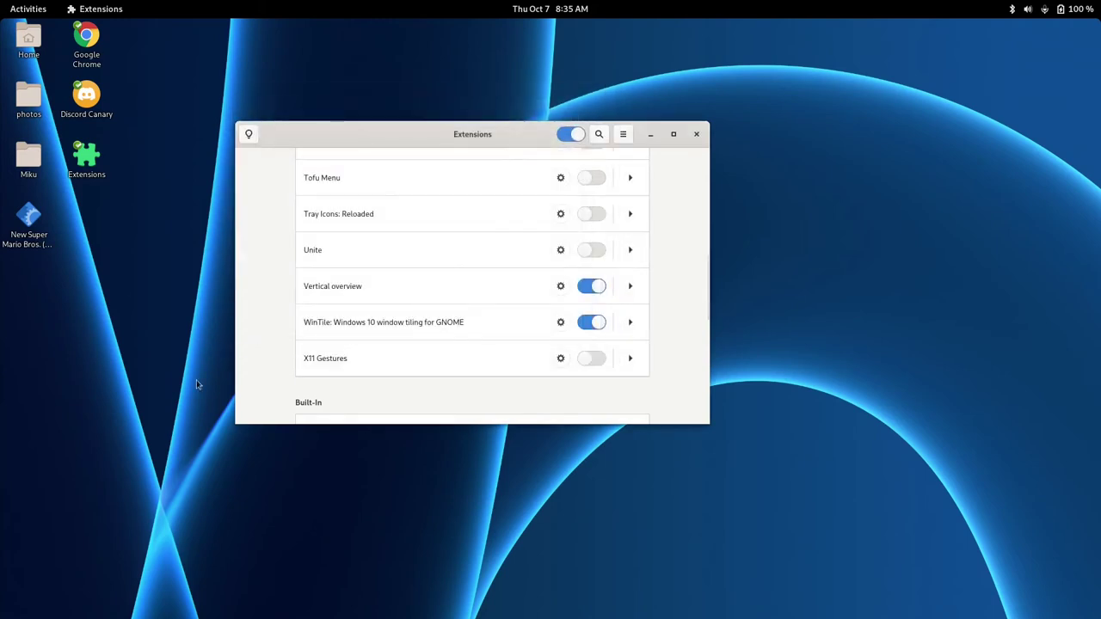
# Step: Find the Add to Desktop extension in the list and use it to add Cheese from the Media application folder to the desktop
pyautogui.moveTo(538, 141); pyautogui.dragTo(517, 183)
pyautogui.scroll(5, 688, 397)
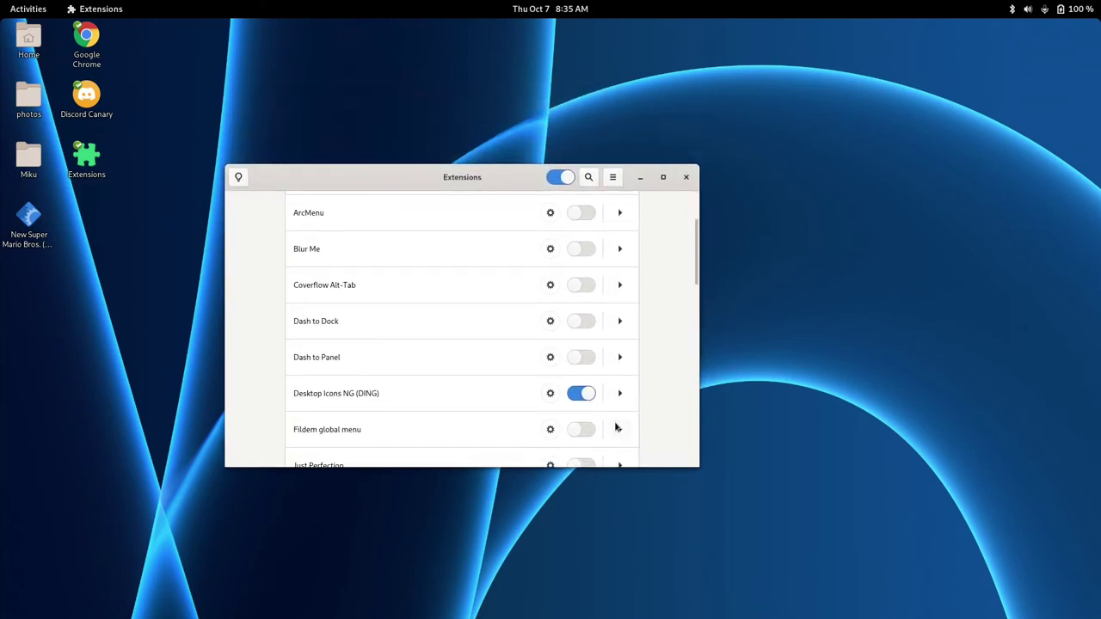
pyautogui.scroll(3, 673, 355)
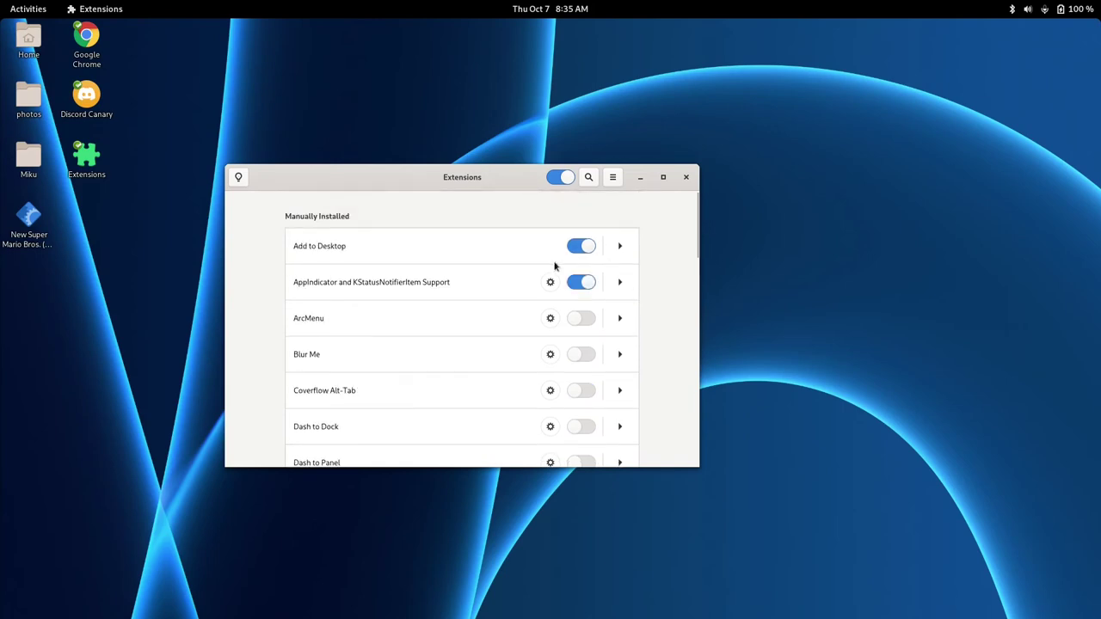
pyautogui.moveTo(0, 0)
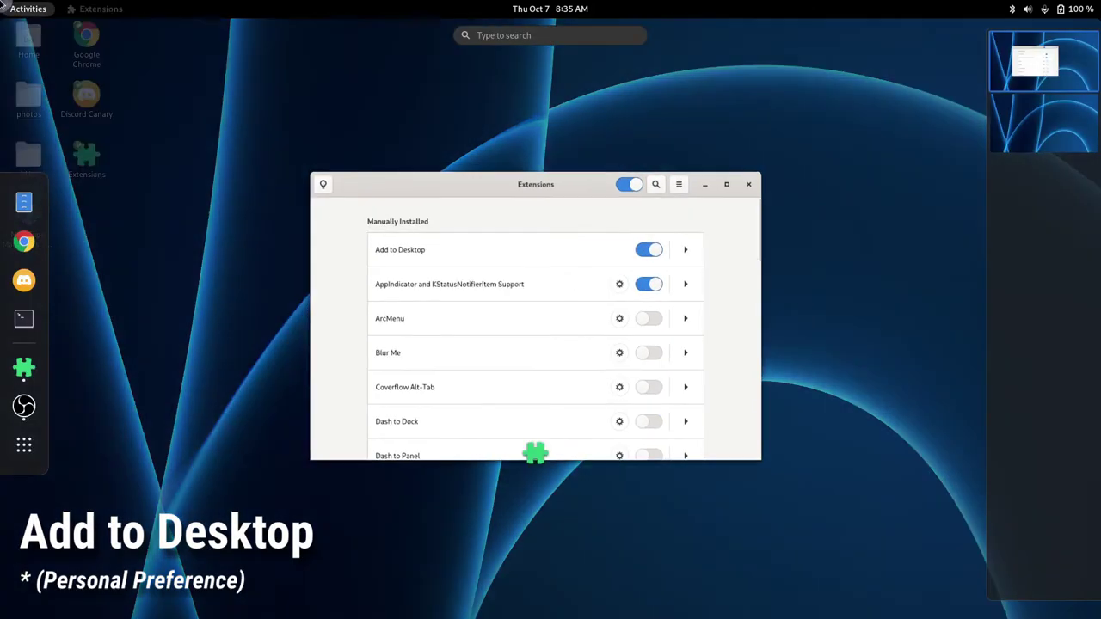
pyautogui.click(24, 445)
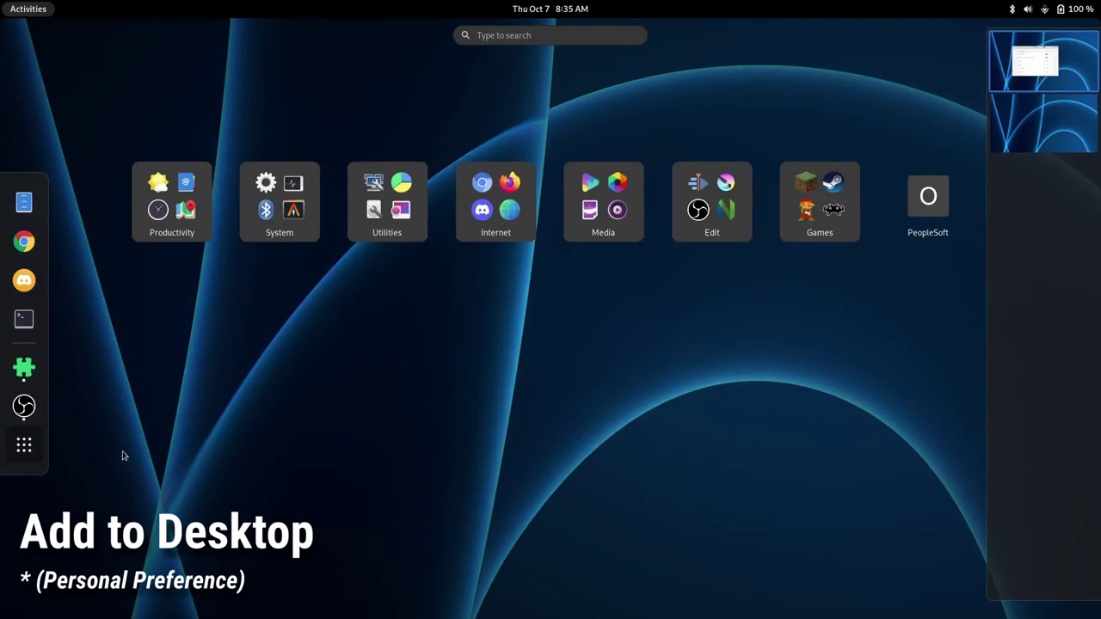
pyautogui.click(606, 242)
pyautogui.rightClick(659, 244)
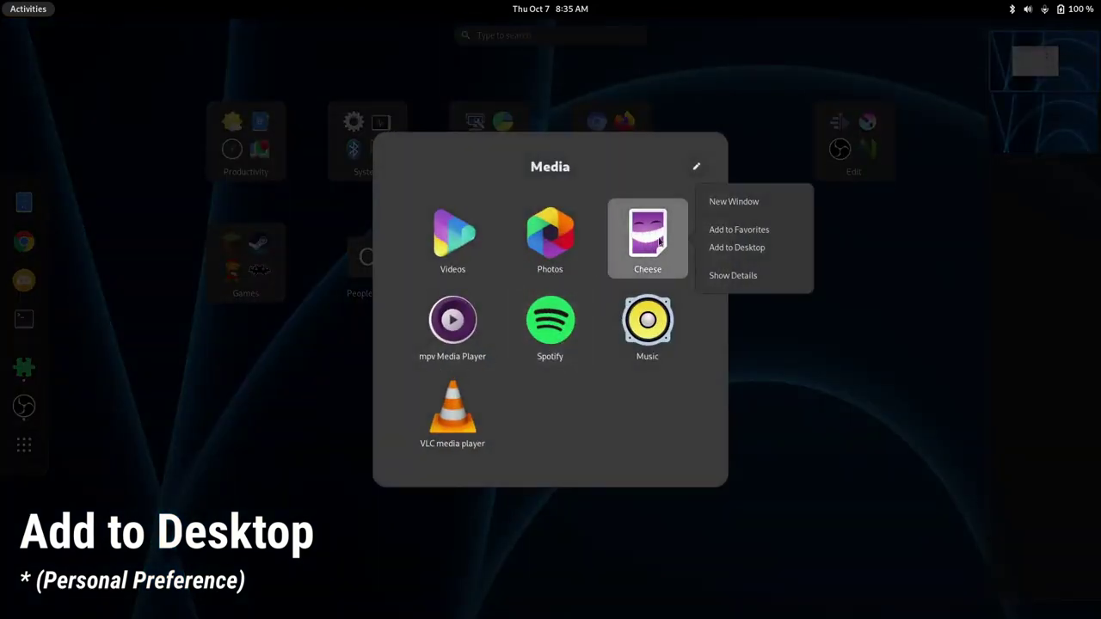
pyautogui.click(765, 247)
pyautogui.click(231, 423)
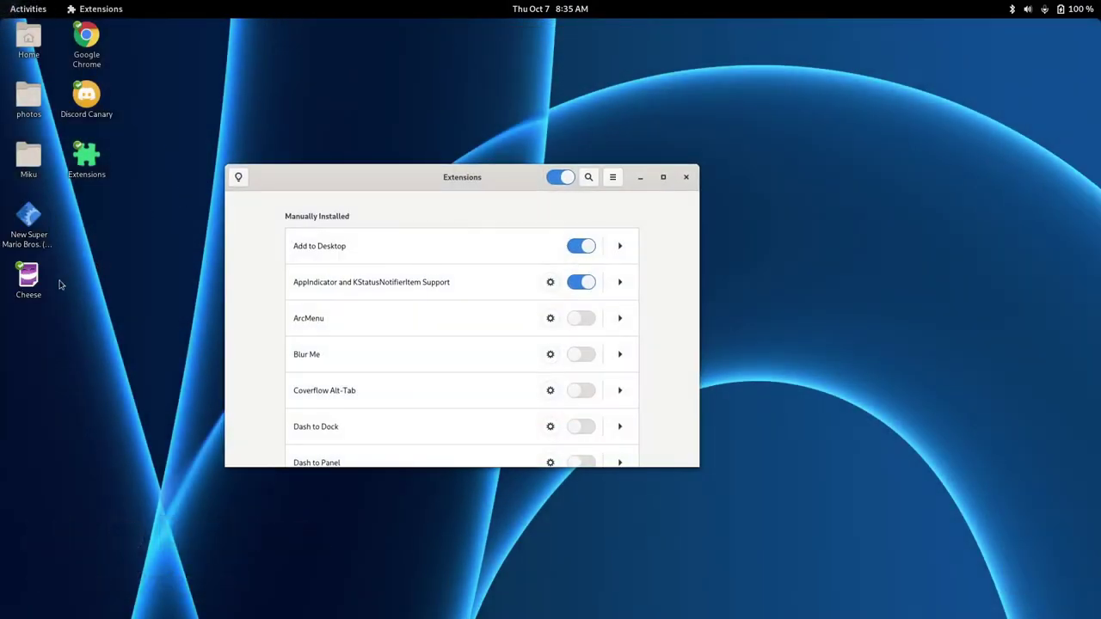
# Step: Delete the Cheese shortcut from the desktop and return to the Extensions window
pyautogui.moveTo(34, 277)
pyautogui.mouseDown()
pyautogui.moveTo(204, 227)
pyautogui.moveTo(98, 275)
pyautogui.moveTo(98, 226)
pyautogui.moveTo(52, 279)
pyautogui.mouseUp()
pyautogui.moveTo(108, 345); pyautogui.dragTo(52, 279)
pyautogui.press('Delete')
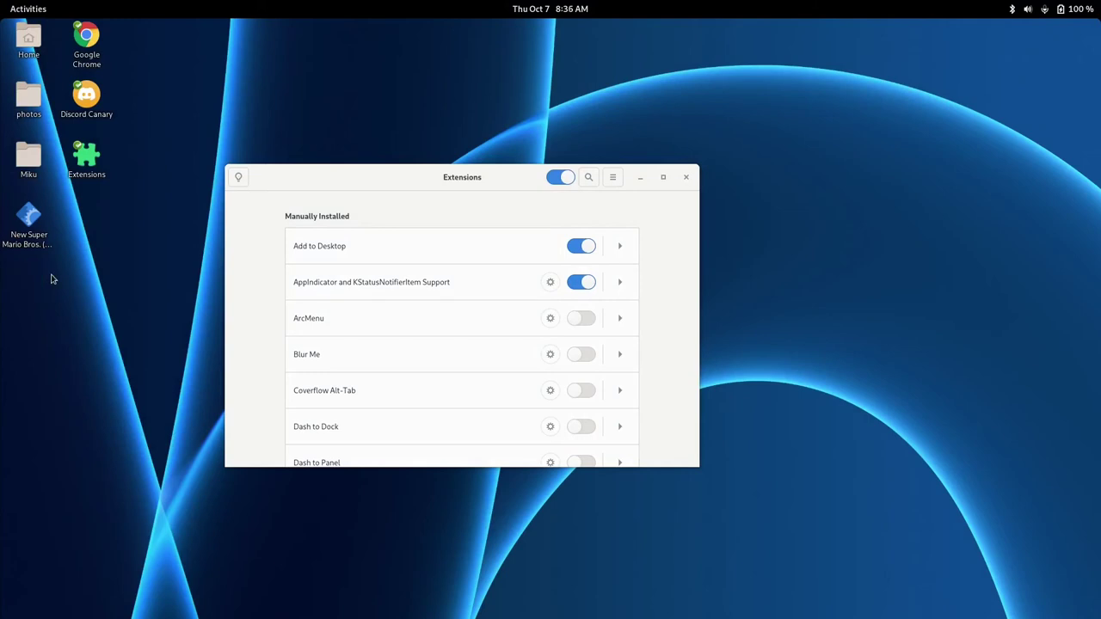
pyautogui.click(265, 303)
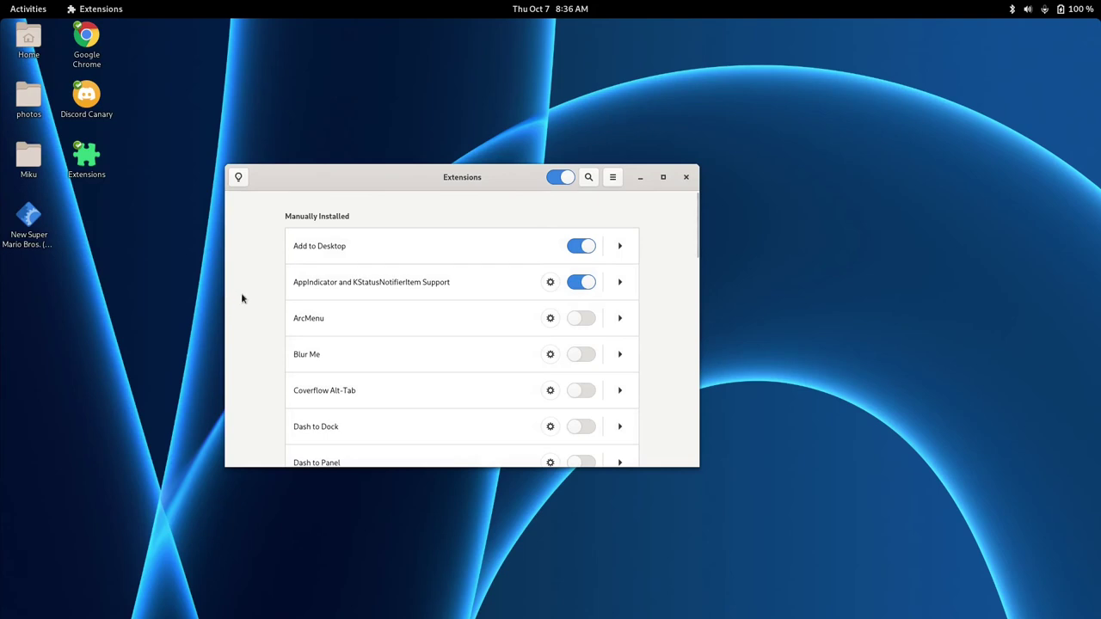
# Step: Browse the remaining extensions, enable Fildem global menu, and reposition the Extensions window on the desktop
pyautogui.scroll(-5, 242, 298)
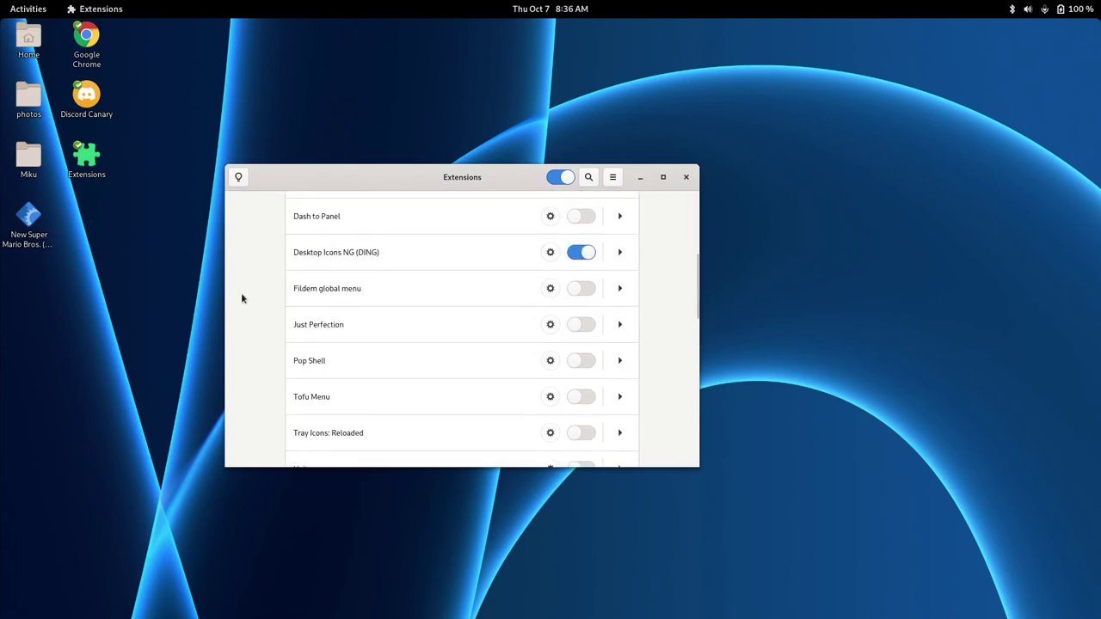
pyautogui.scroll(-4, 242, 298)
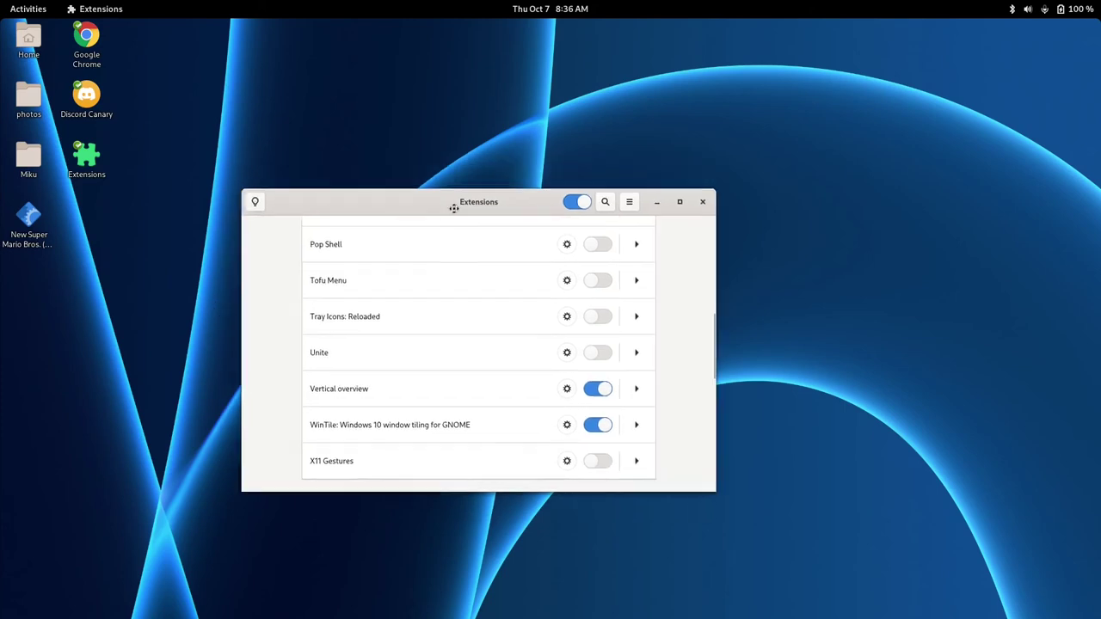
pyautogui.moveTo(414, 176)
pyautogui.mouseDown()
pyautogui.moveTo(1097, 32)
pyautogui.moveTo(755, 147)
pyautogui.moveTo(1097, 221)
pyautogui.moveTo(192, 270)
pyautogui.moveTo(473, 205)
pyautogui.moveTo(412, 186)
pyautogui.mouseUp()
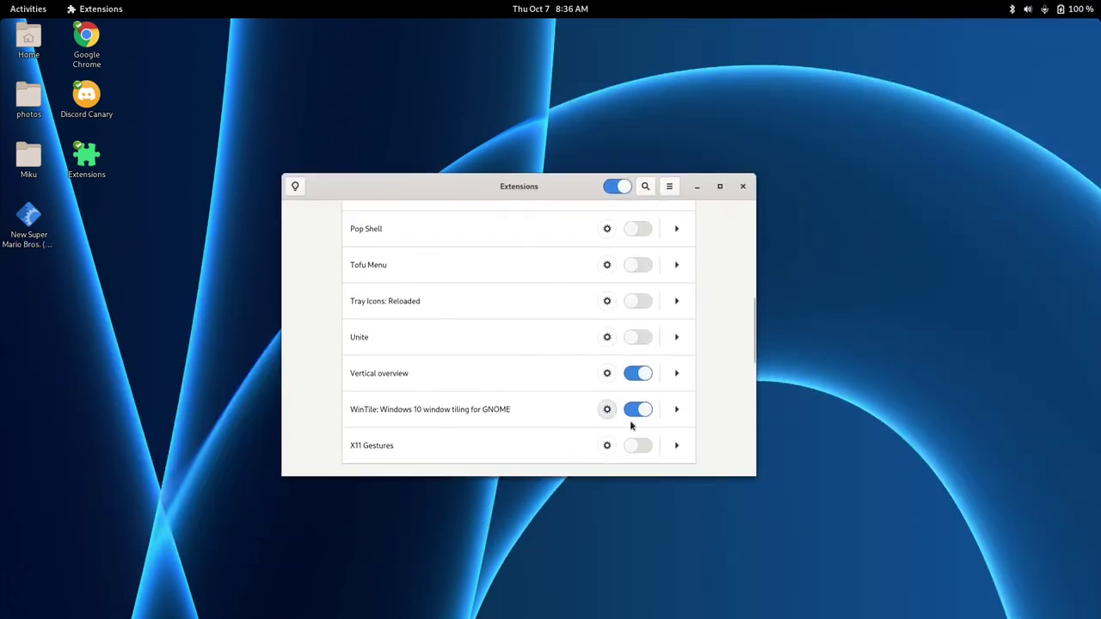
pyautogui.scroll(2, 732, 351)
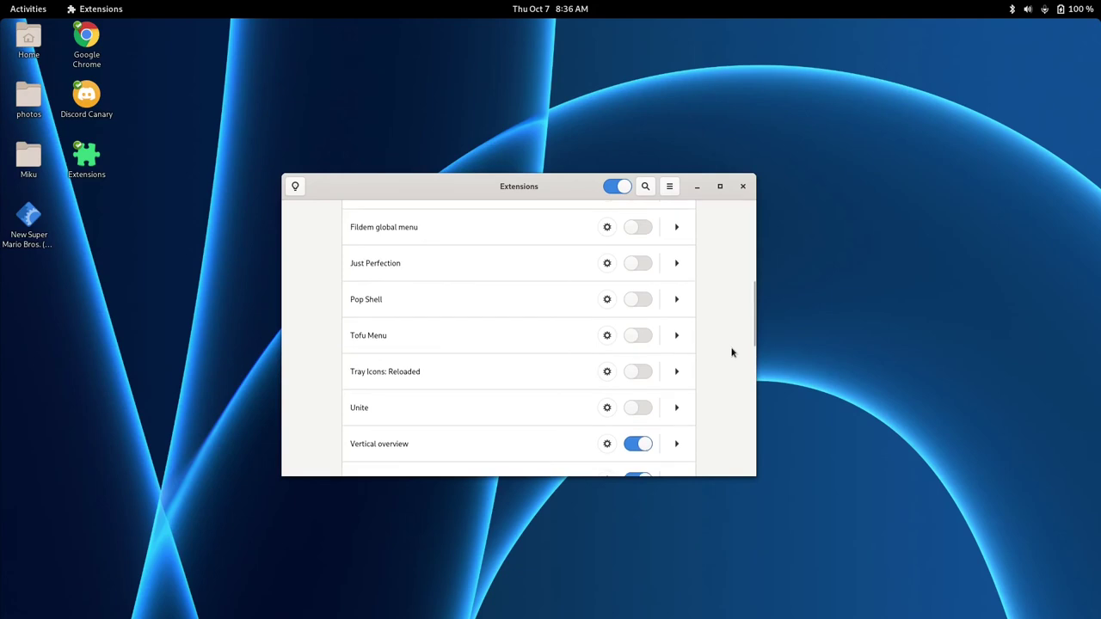
pyautogui.click(638, 228)
pyautogui.moveTo(373, 188); pyautogui.dragTo(296, 168)
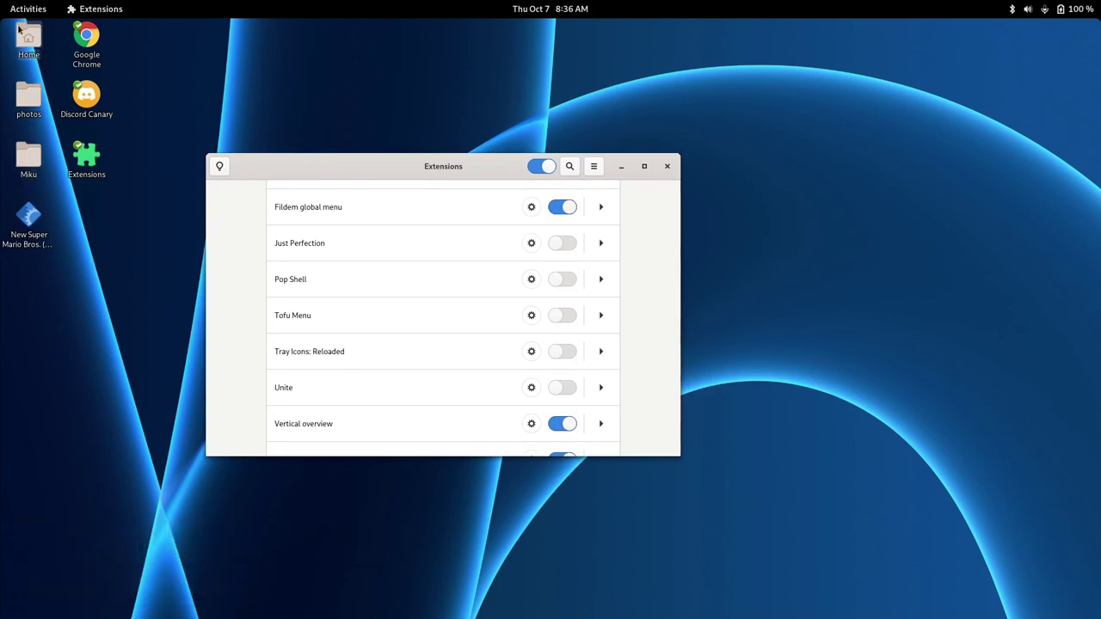
# Step: Open the Home folder in Files to check the global menu, move its window, and close it
pyautogui.click(38, 52)
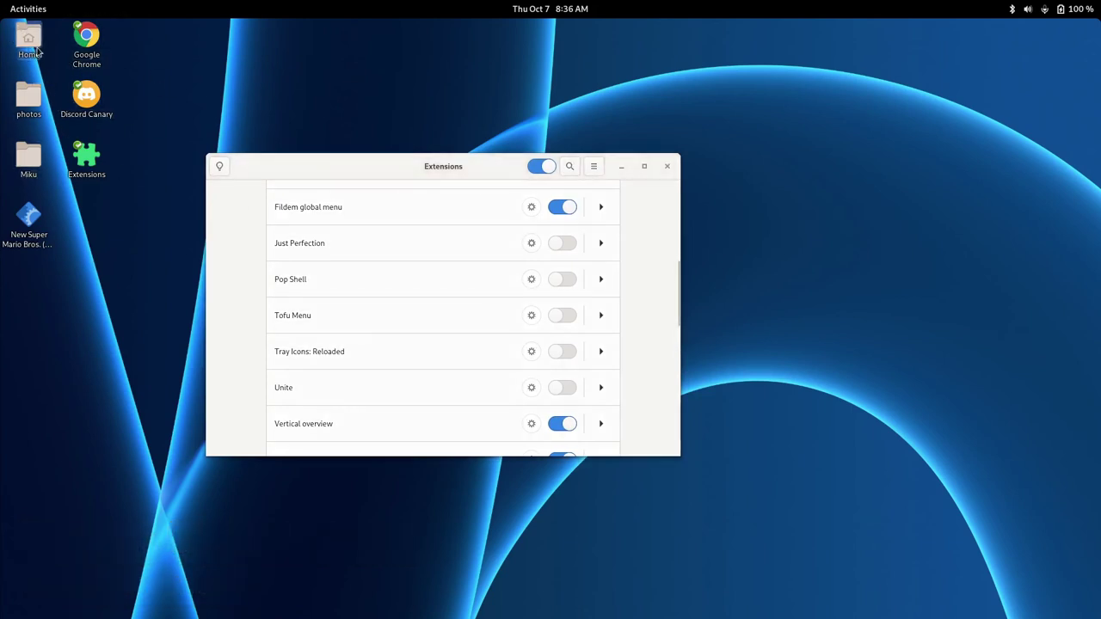
pyautogui.moveTo(605, 200); pyautogui.dragTo(433, 96)
pyautogui.click(571, 100)
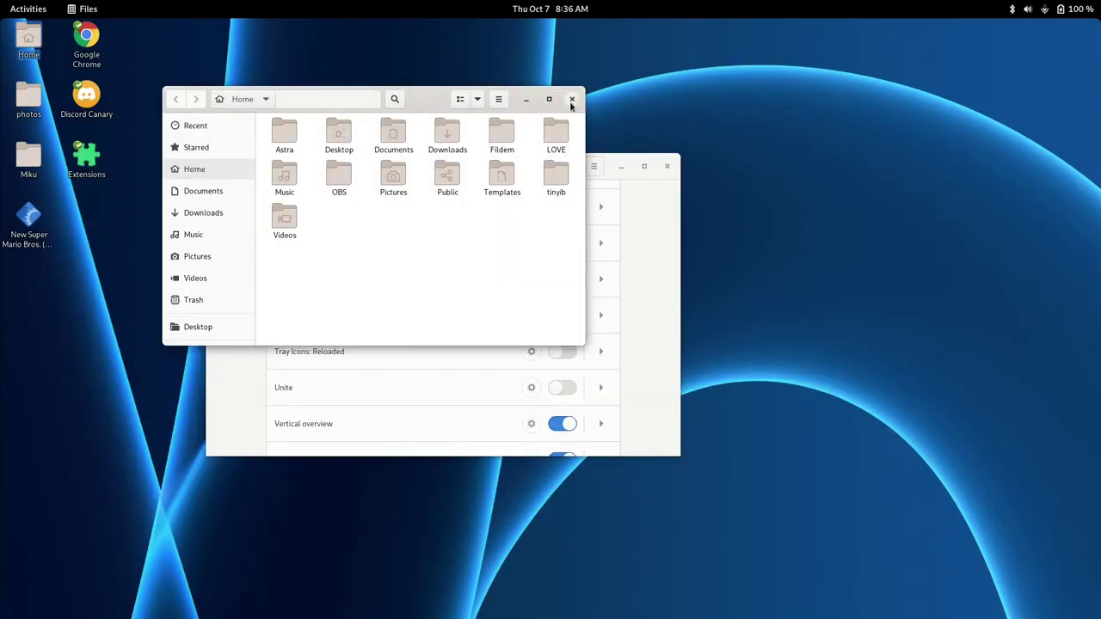
pyautogui.click(571, 99)
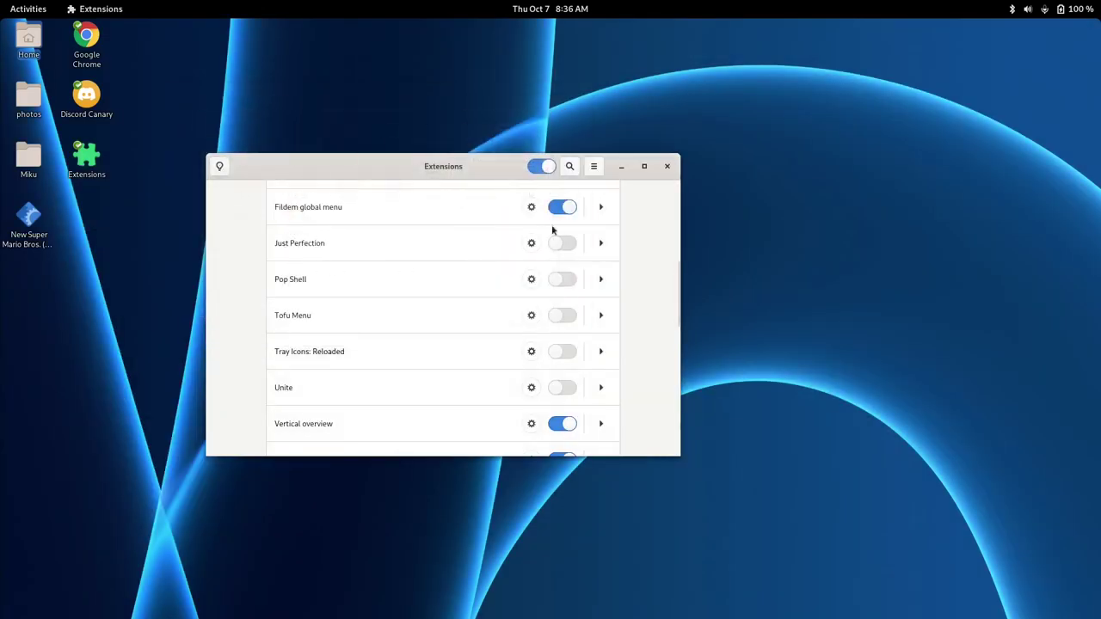